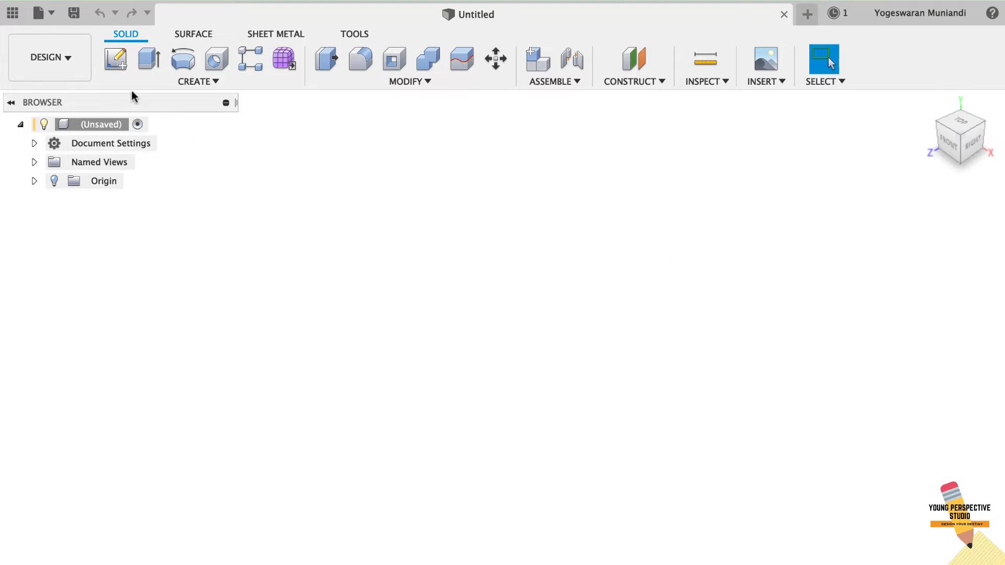
Start a sketch on the front plane and draw a vertical line about 55 mm long upward from the origin
click(116, 64)
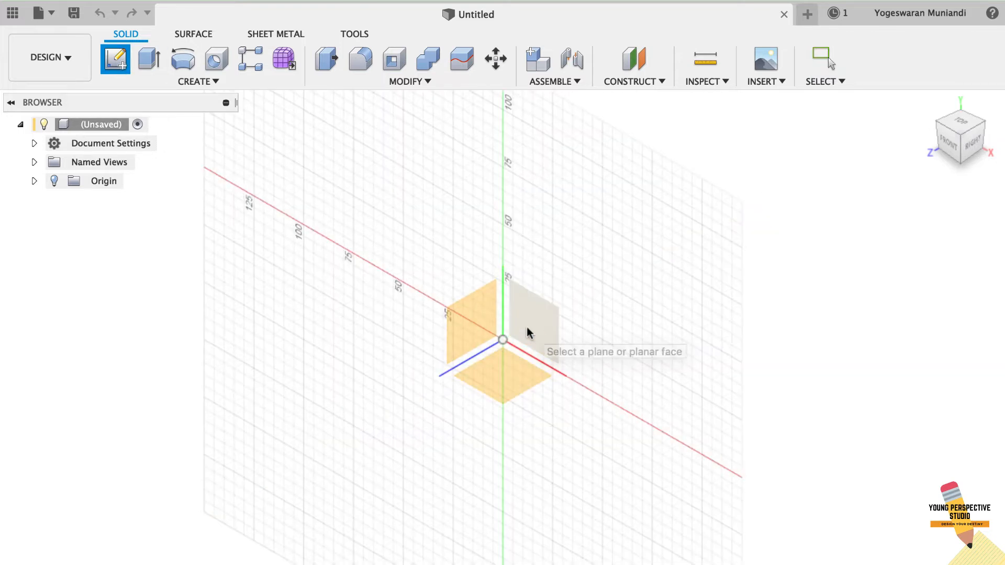
click(539, 322)
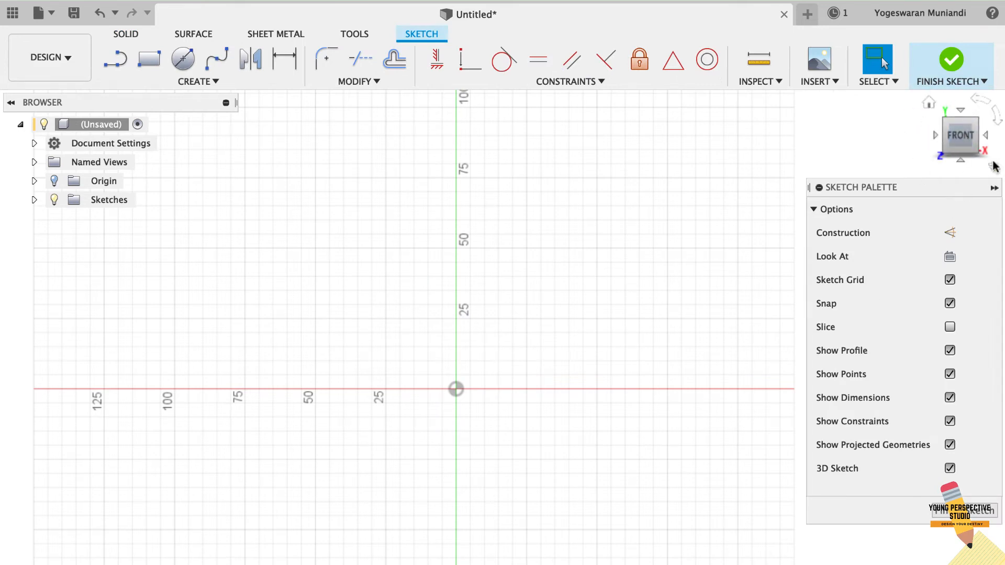
click(215, 83)
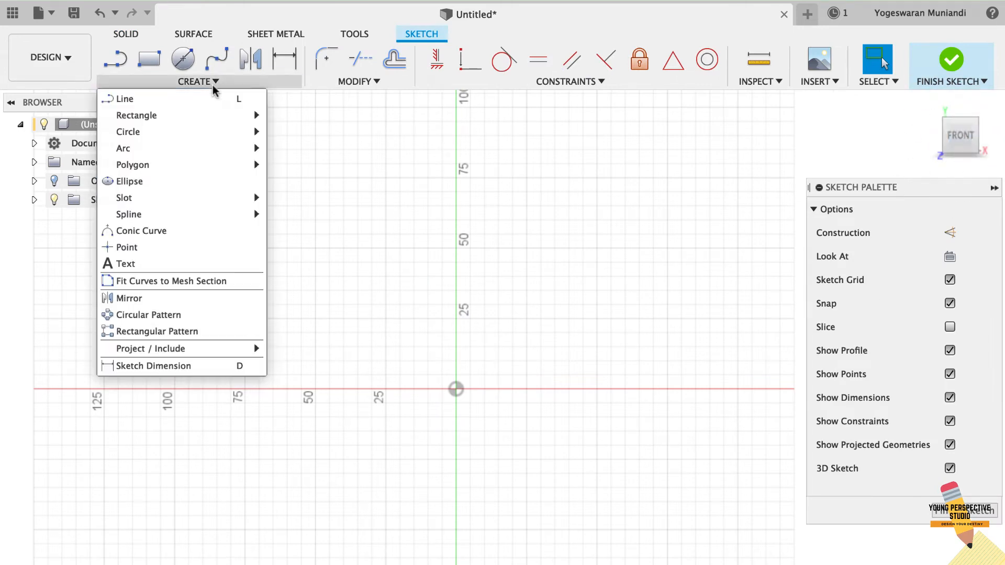
mouse_move(215, 116)
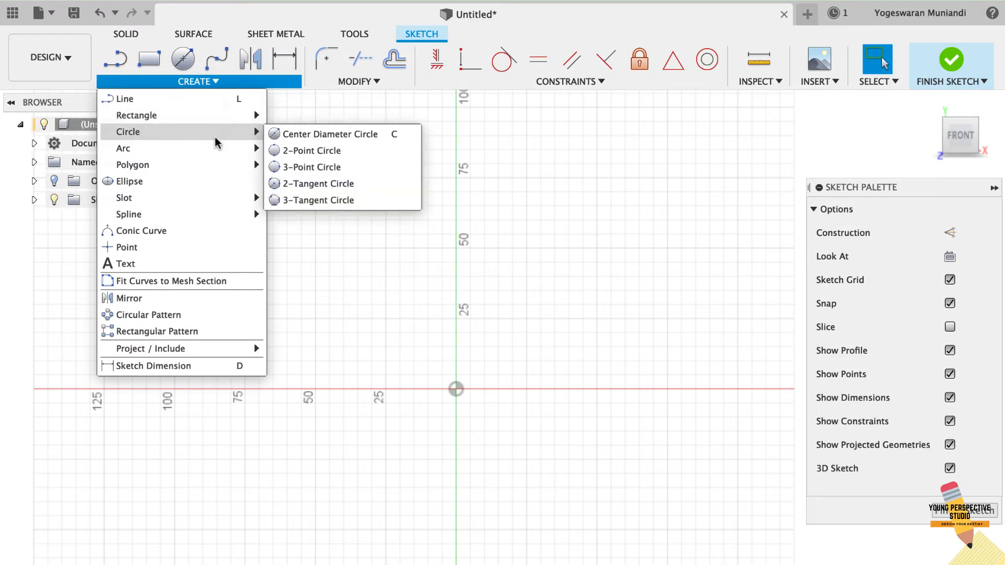
click(146, 97)
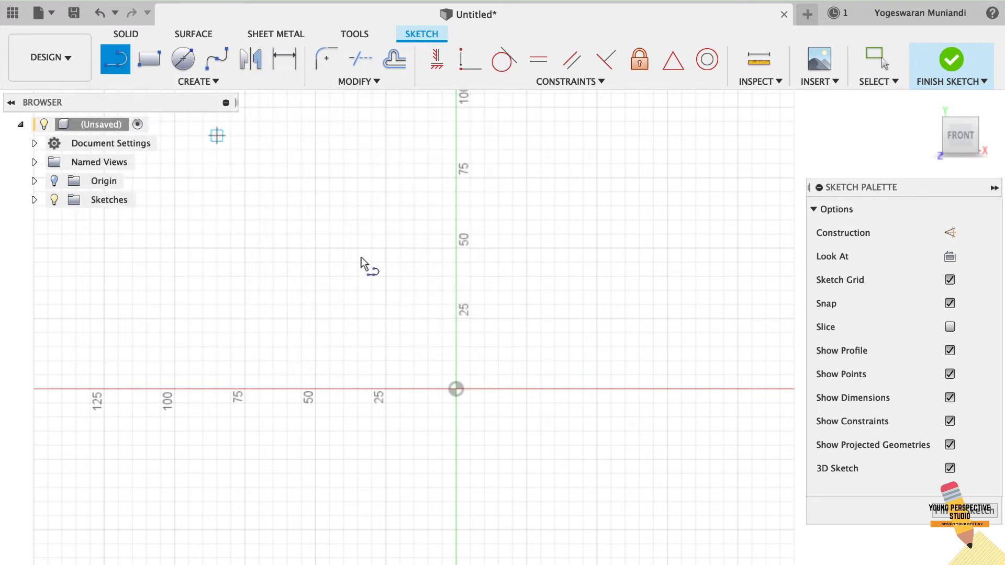
click(456, 389)
click(456, 234)
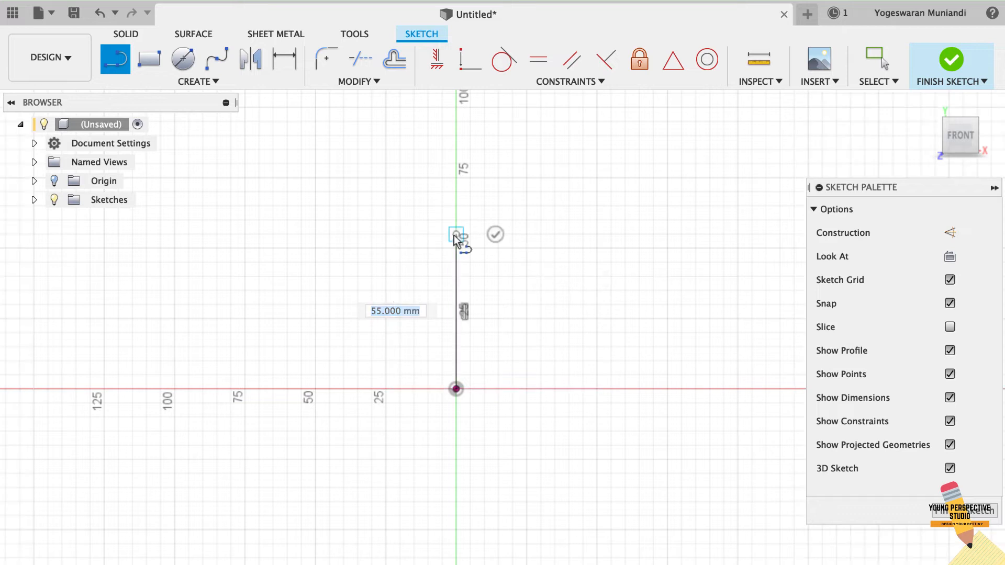
key(Escape)
Draw a horizontal line about 55 mm long from the origin along the positive X axis
key(l)
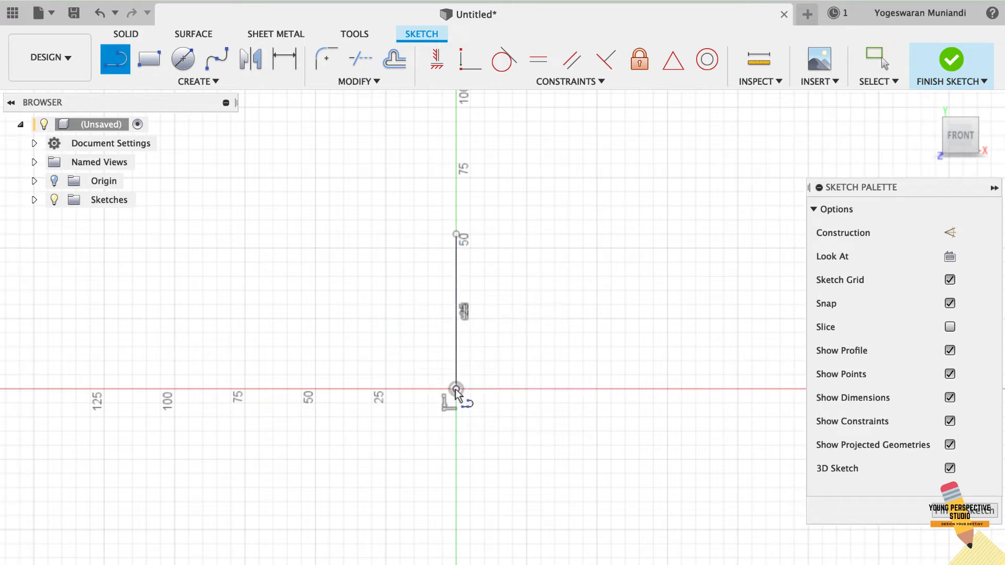
click(456, 389)
click(609, 390)
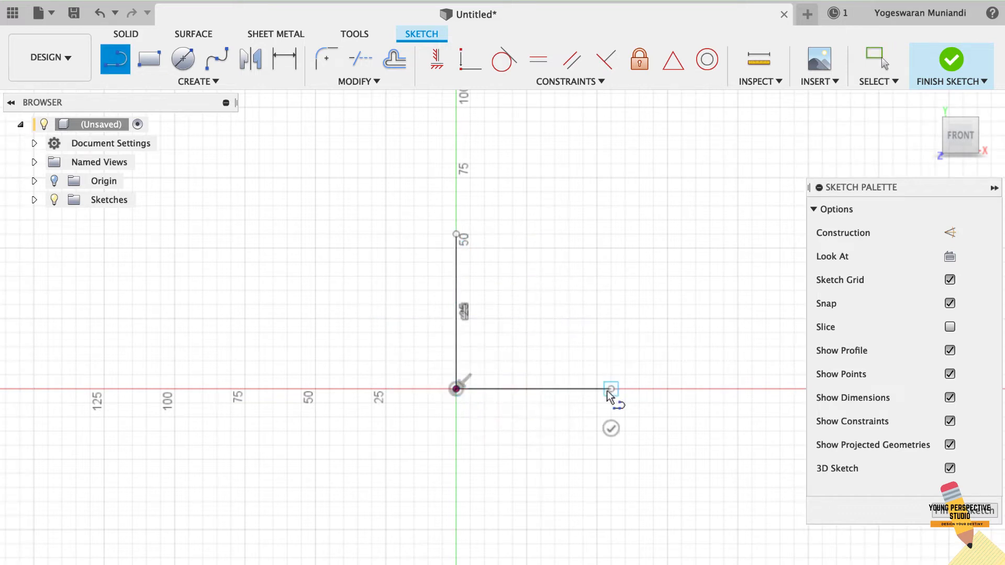
key(Escape)
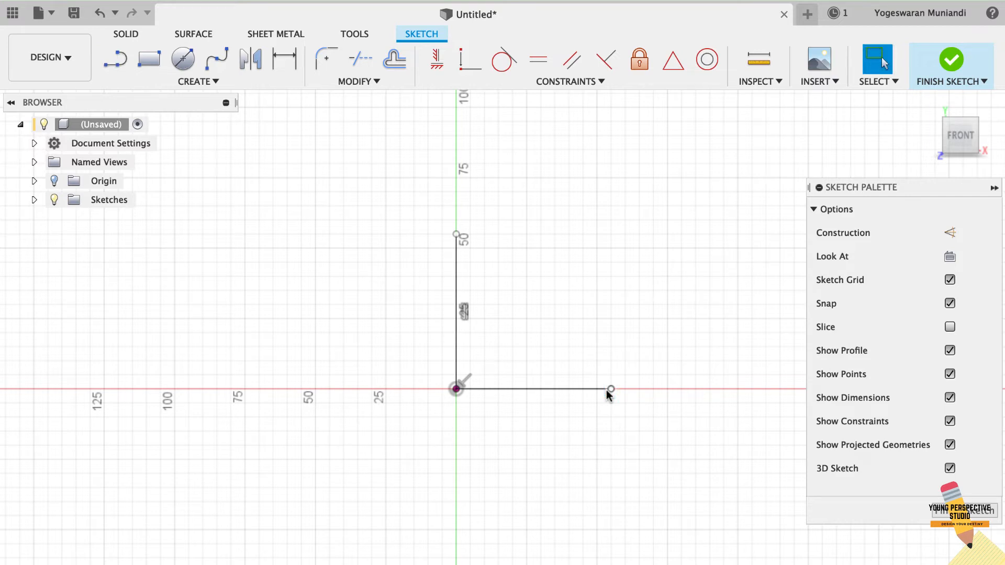
Dimension the lengths of the vertical line and the horizontal line
key(d)
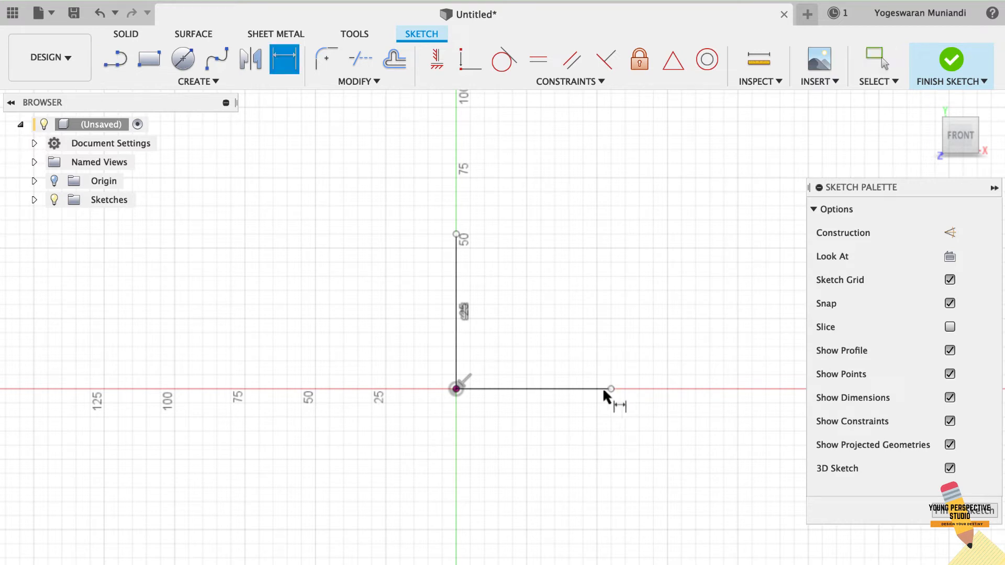
click(455, 338)
click(395, 301)
key(Return)
click(510, 389)
click(509, 422)
key(Return)
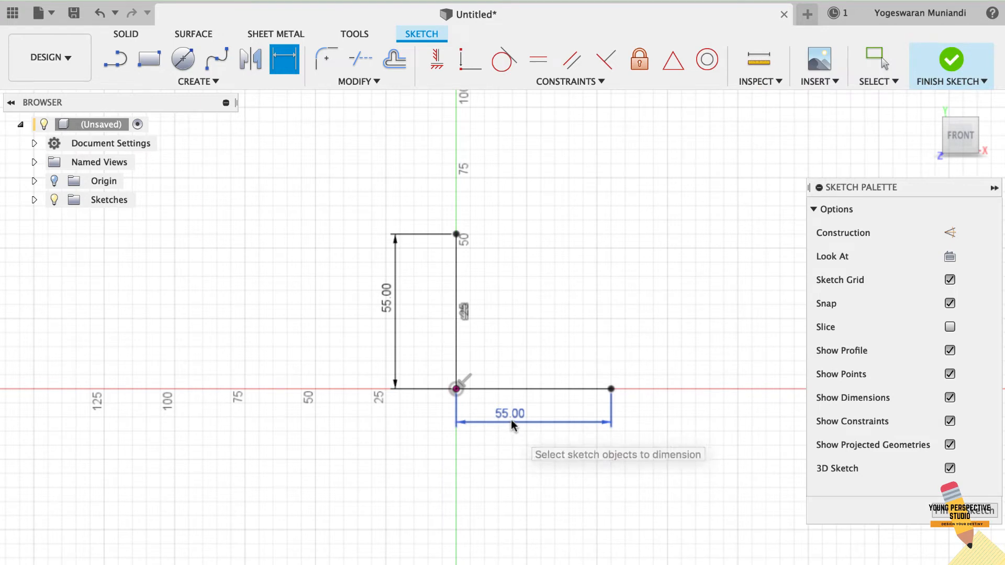
Set the length dimensions of both the horizontal and the vertical line to 1"
double_click(517, 417)
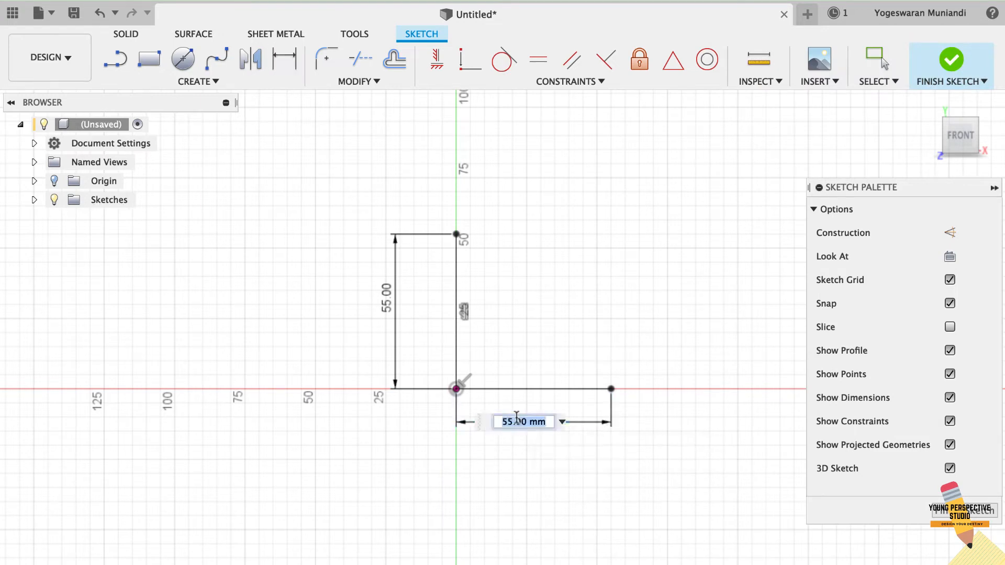
text(1)
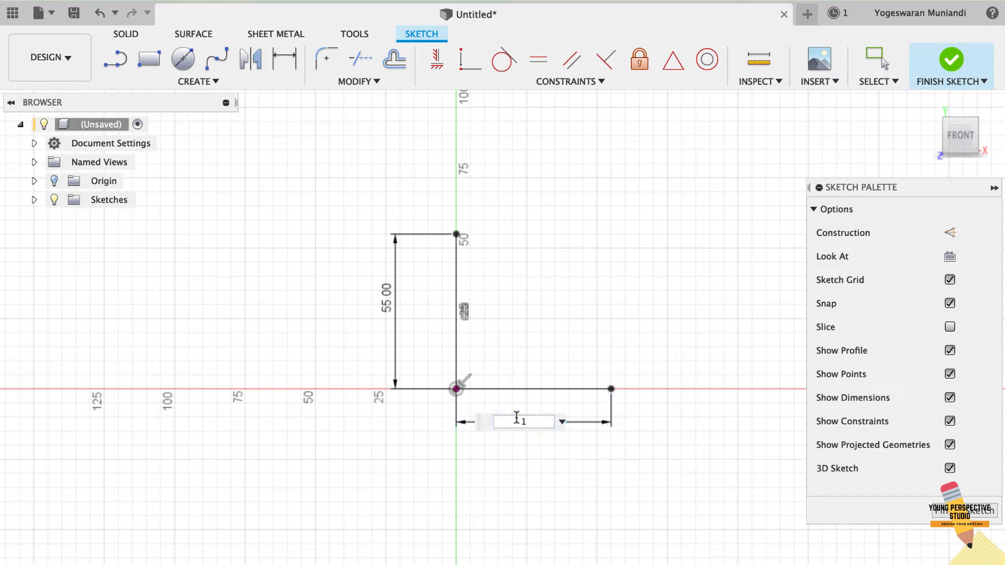
text(")
key(Return)
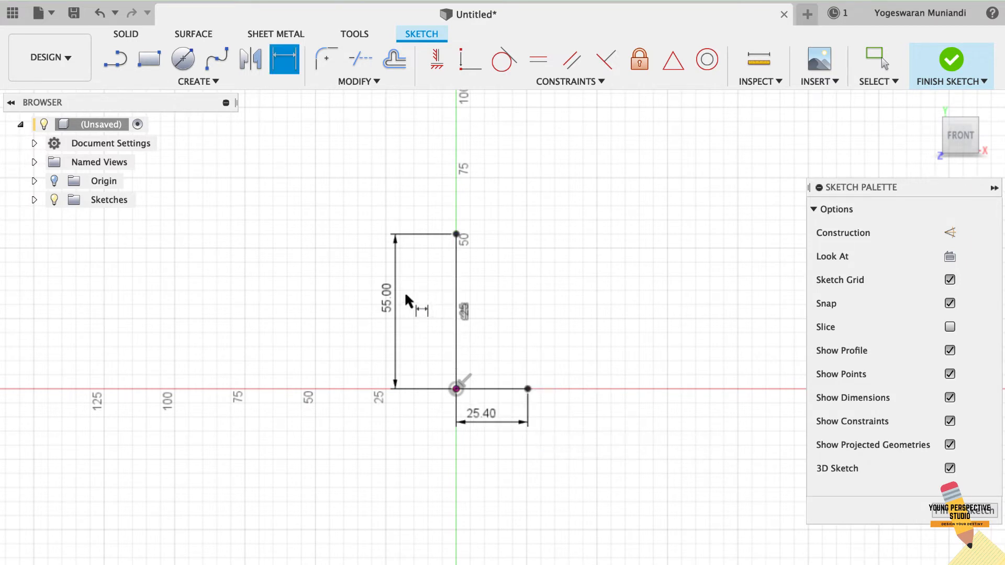
double_click(385, 298)
text(1")
key(Return)
scroll(485, 362, up, 3)
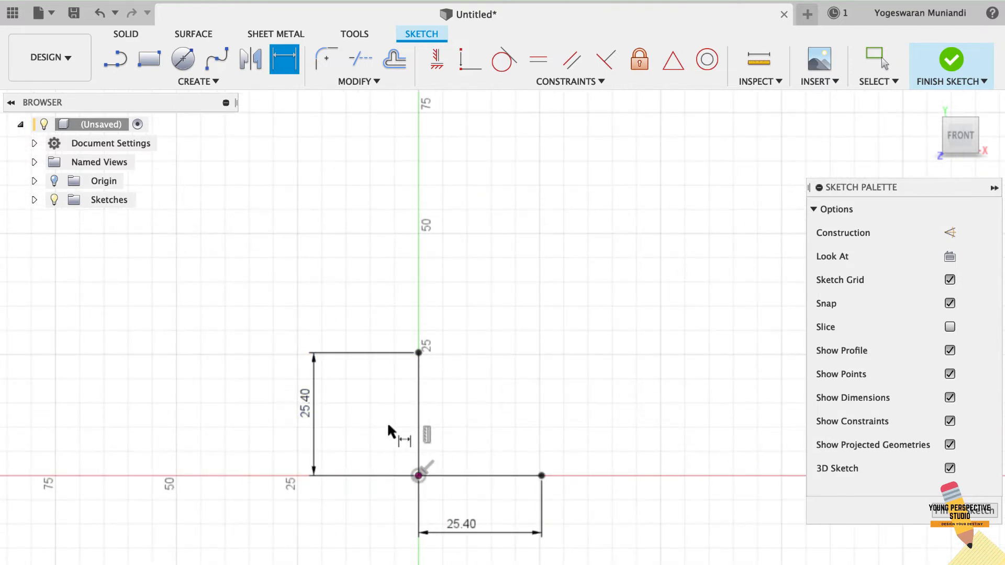
scroll(460, 437, down, 2)
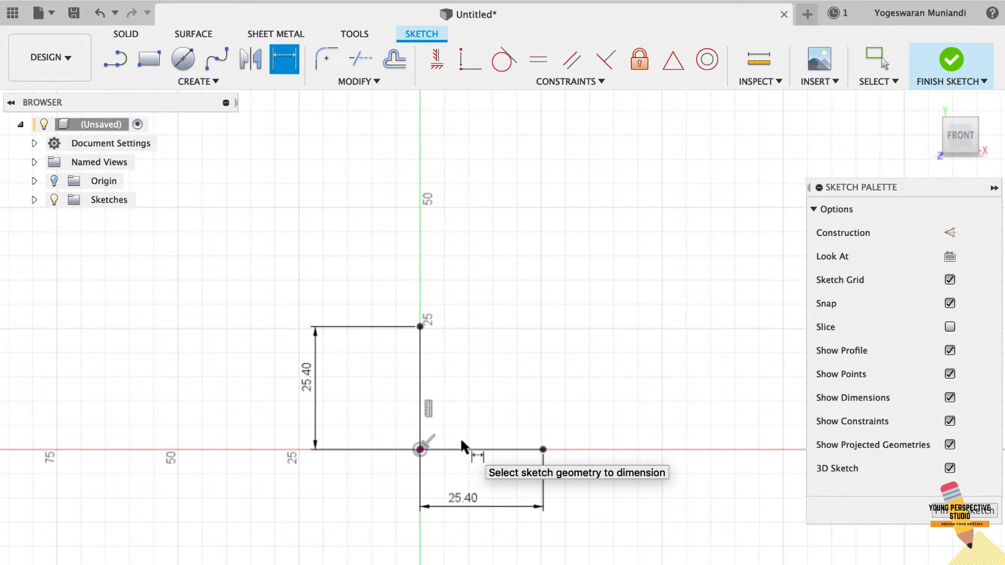
Draw a 3-point arc bulging outward from the vertical line's upper end to the horizontal line's free end
click(207, 85)
mouse_move(222, 148)
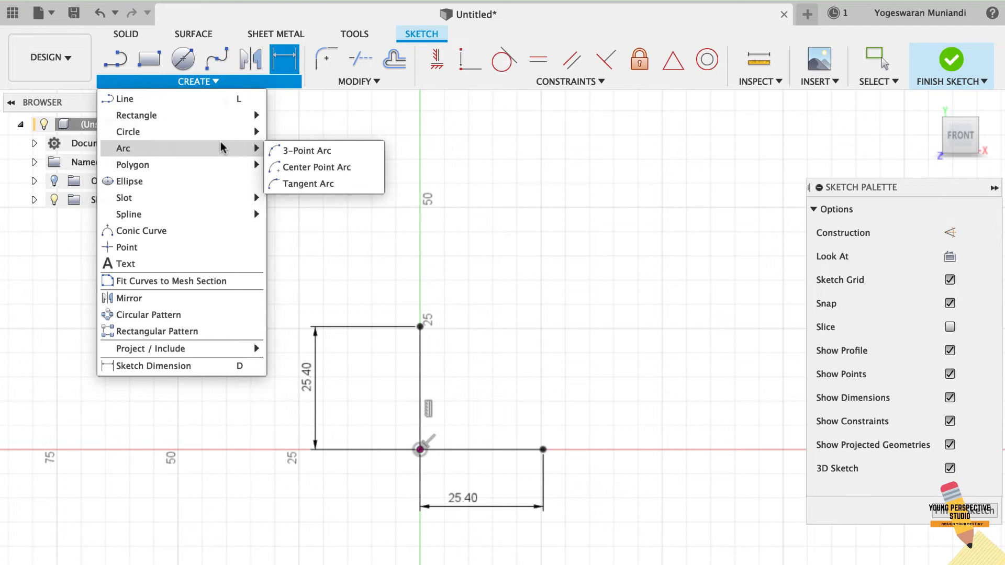
click(275, 152)
click(420, 327)
click(543, 449)
click(496, 380)
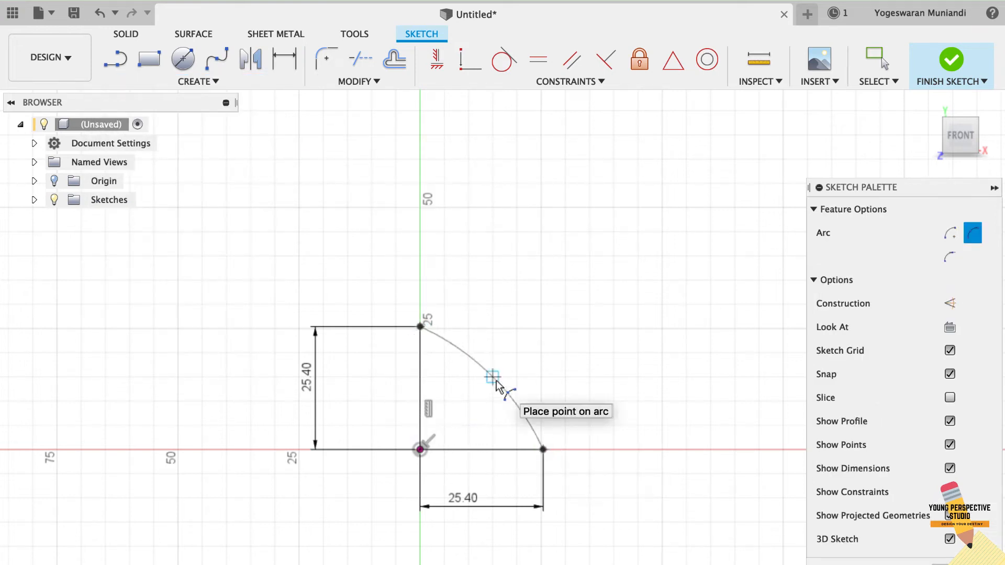
Dimension the arc's radius and link it to the horizontal line's length dimension, d2
key(d)
click(495, 373)
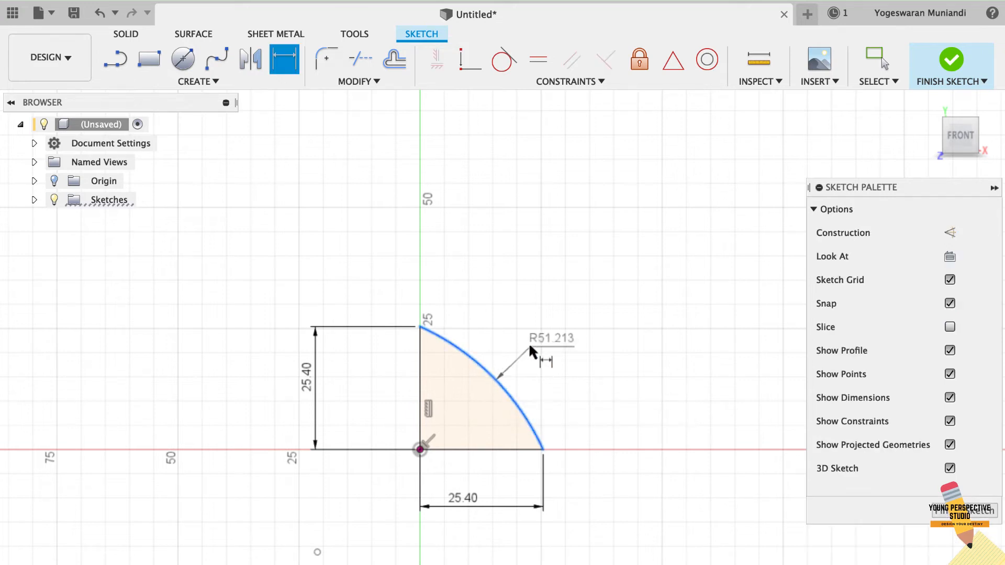
click(529, 342)
click(474, 507)
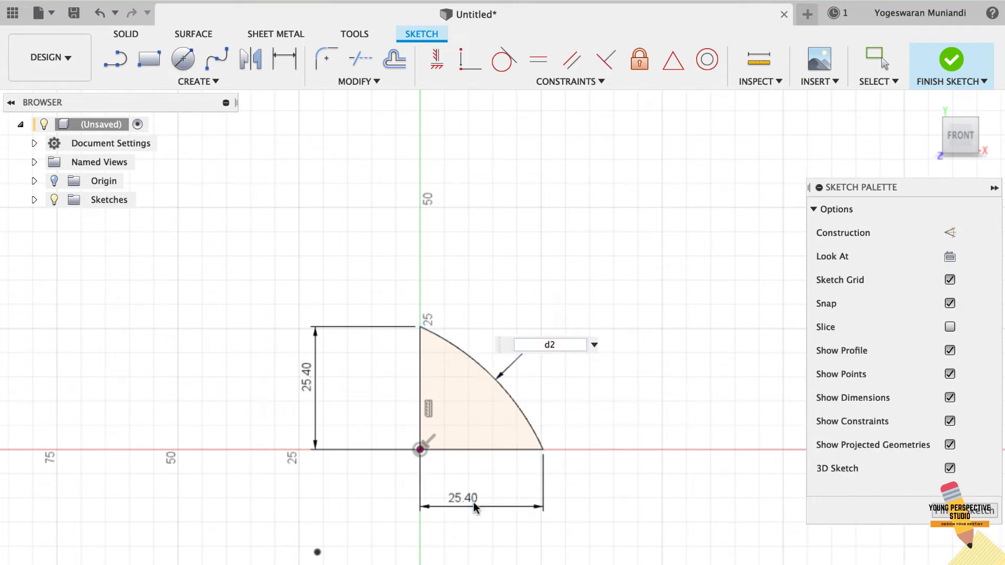
key(Return)
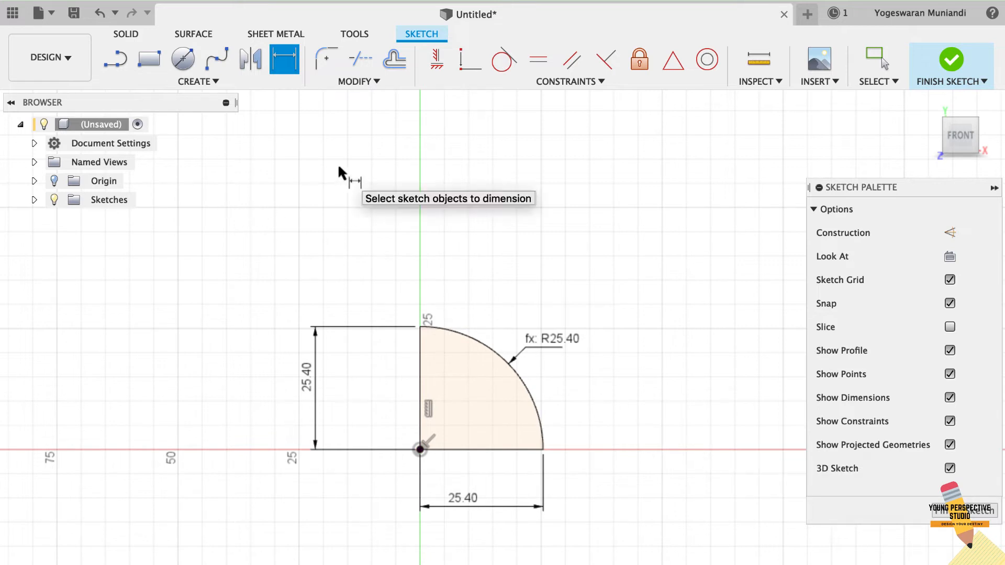
Revolve the quarter-circle profile 360 degrees around its vertical edge as a new body
click(128, 33)
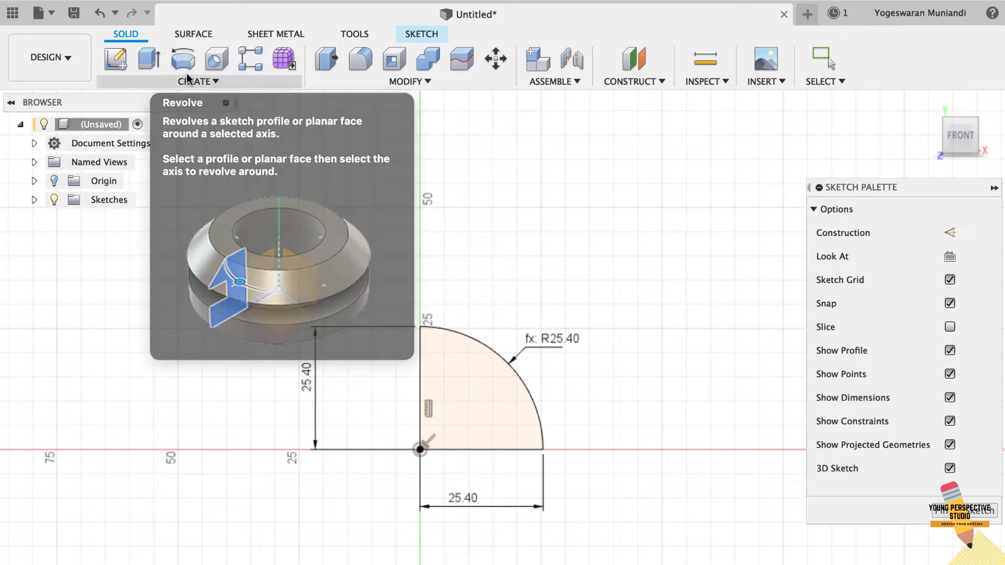
click(184, 73)
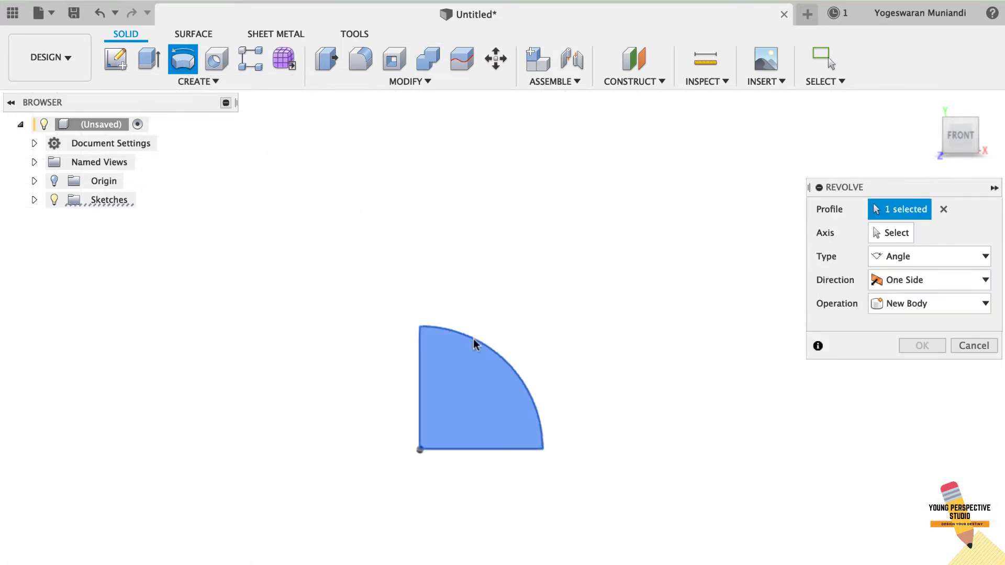
click(476, 395)
click(477, 394)
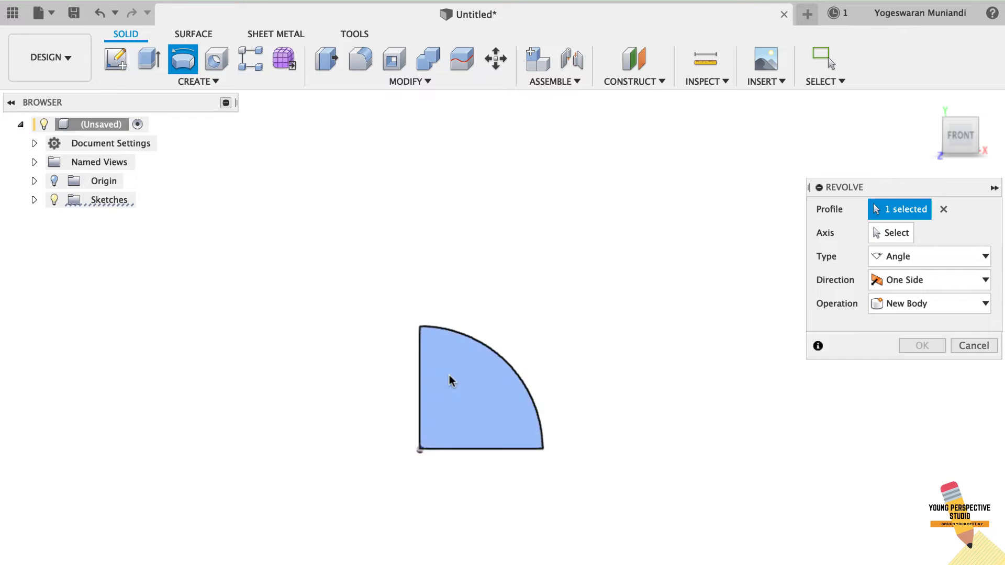
click(897, 234)
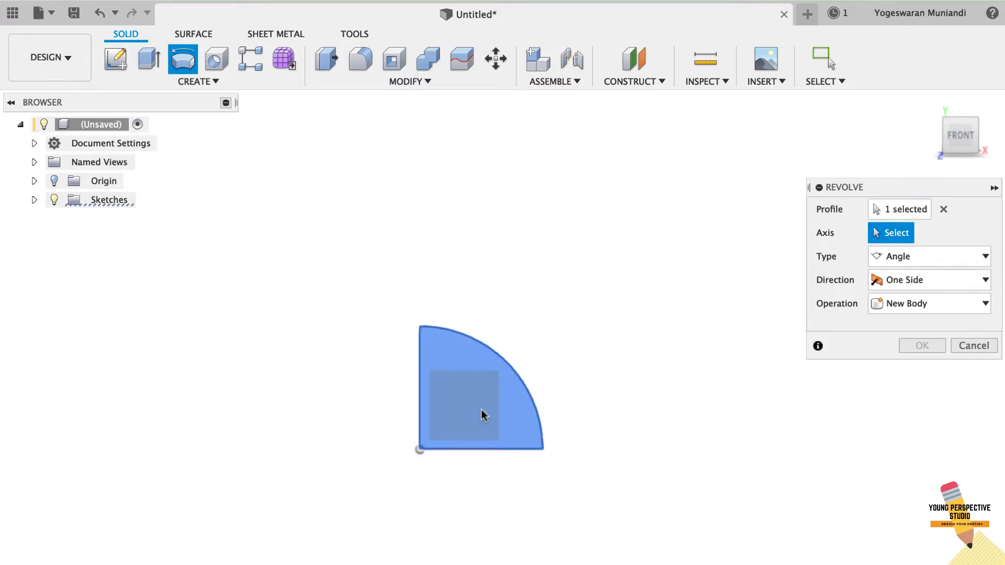
click(928, 102)
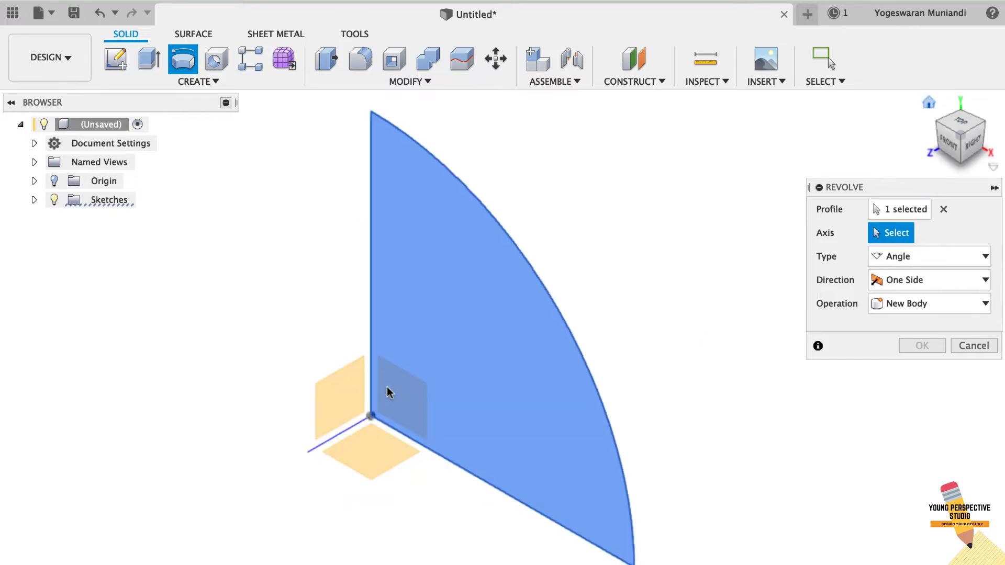
click(370, 360)
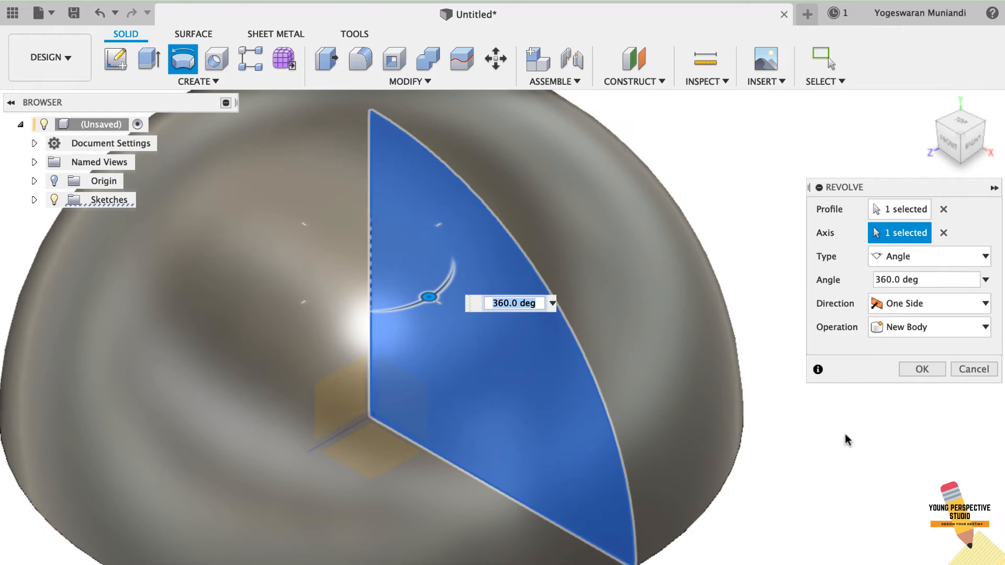
click(922, 368)
scroll(733, 307, down, 3)
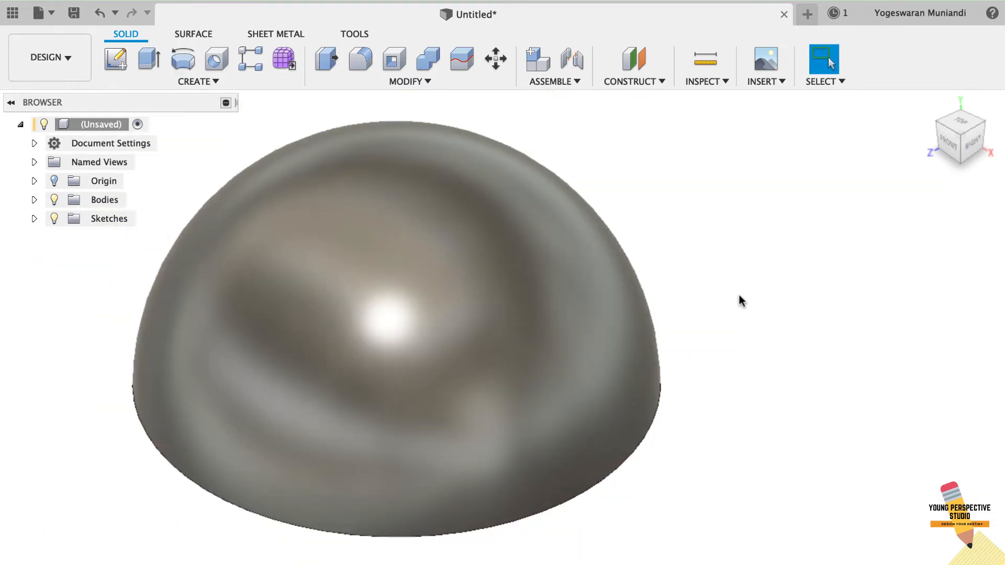
scroll(740, 301, down, 2)
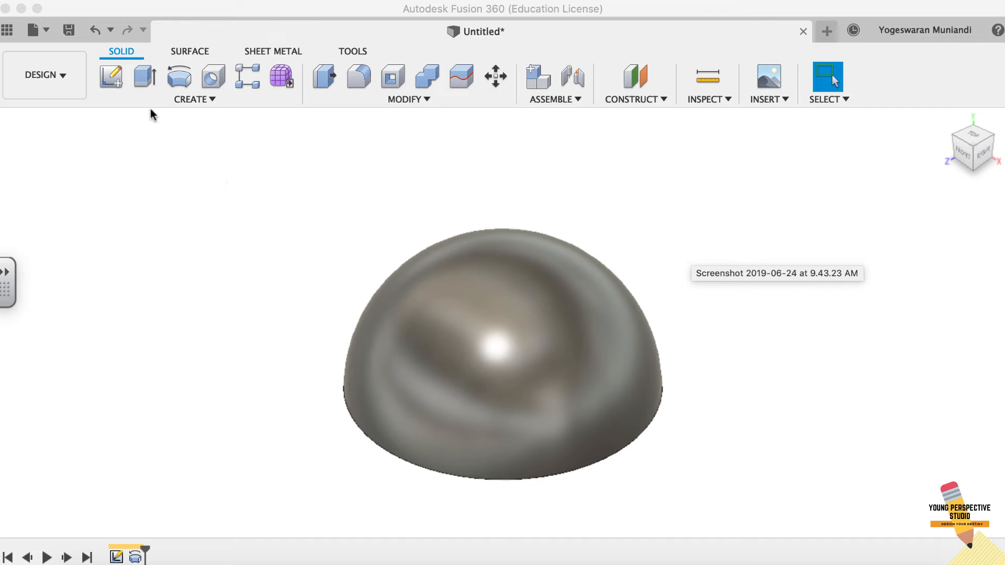
Start a sketch on the front plane and project the half-sphere body's outline into it with Projection Link on
click(112, 76)
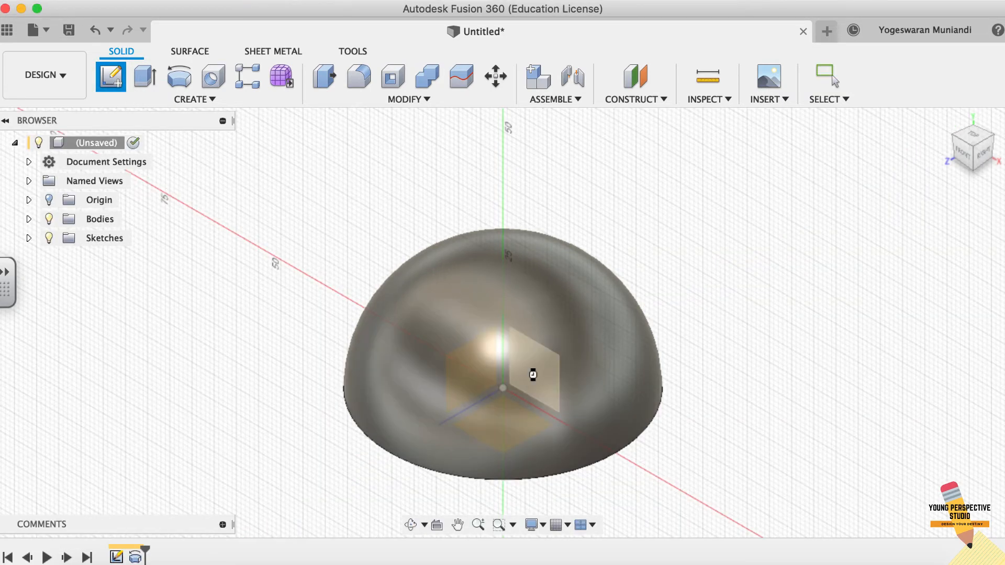
click(533, 374)
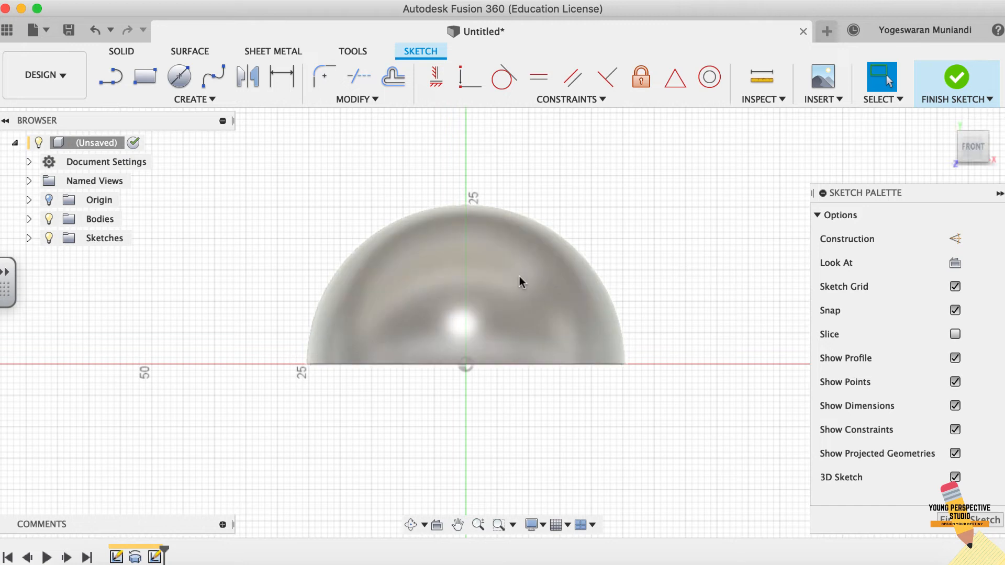
key(p)
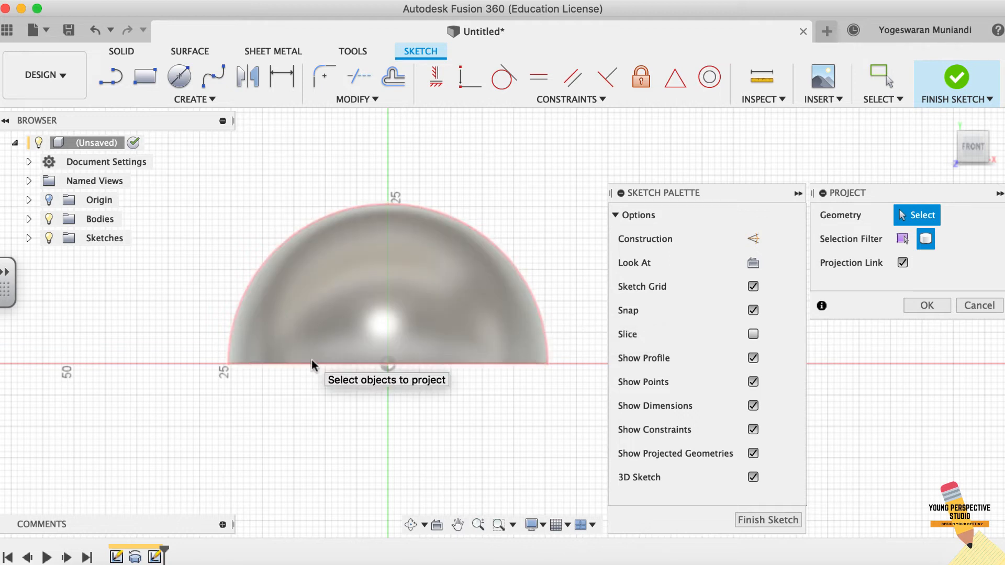
click(374, 310)
click(934, 306)
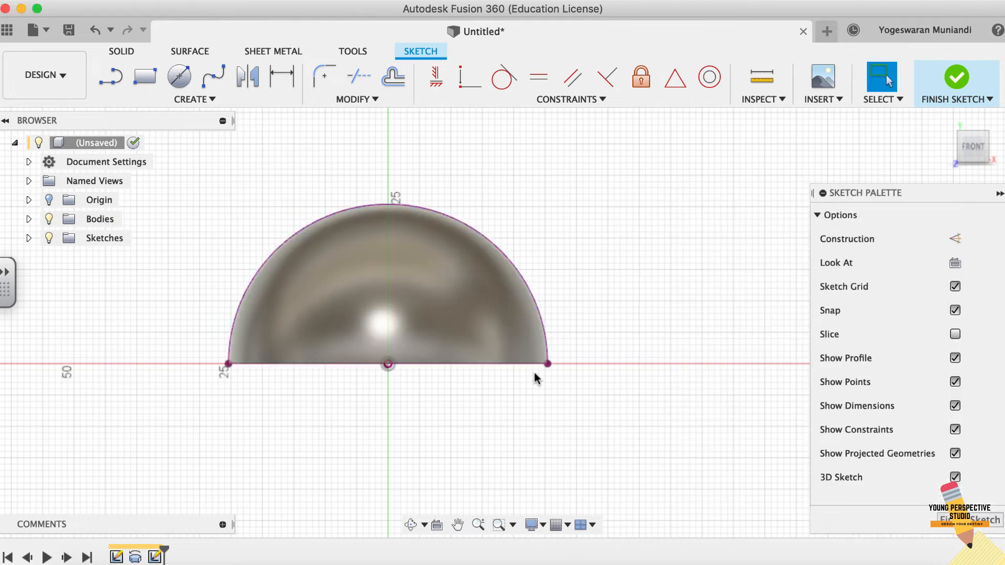
scroll(545, 364, up, 5)
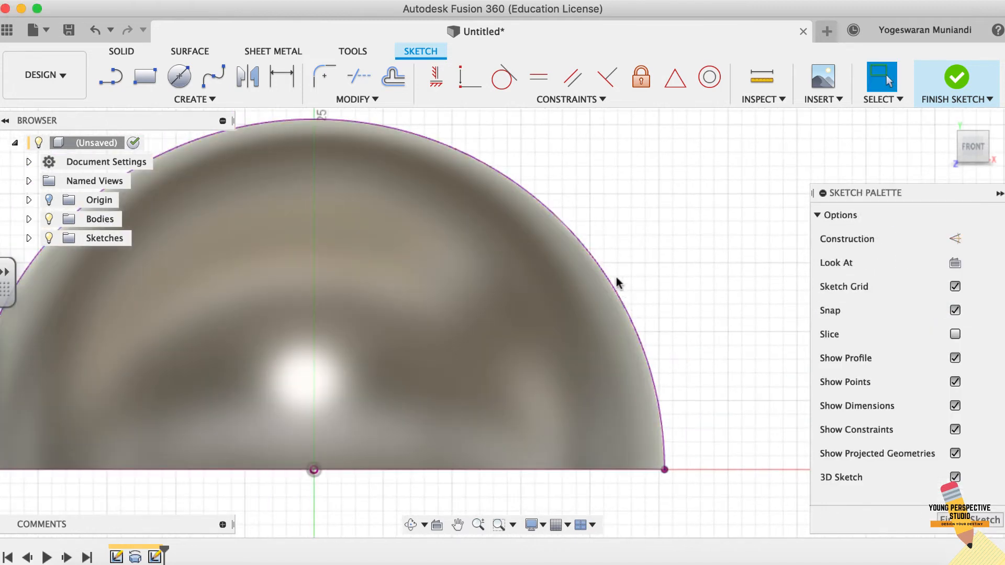
scroll(591, 348, down, 3)
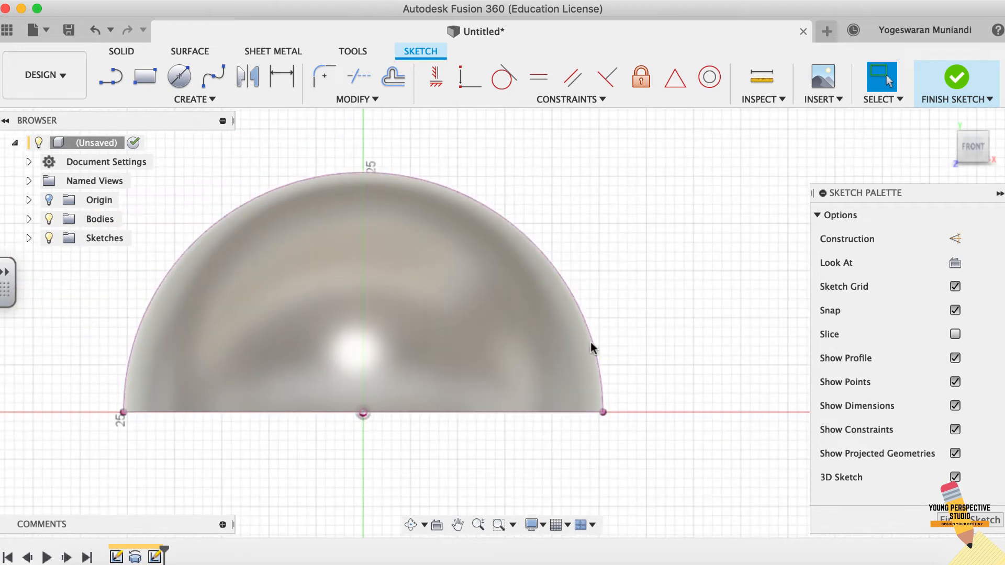
Draw a vertical line from the center of the half-sphere's base to the apex of the projected outline
key(l)
click(435, 394)
double_click(437, 208)
key(Escape)
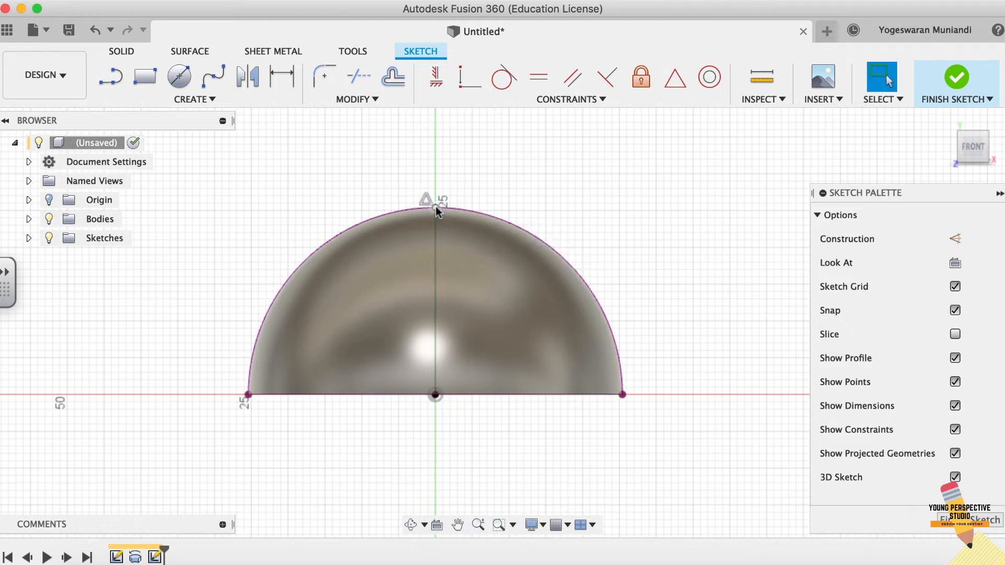
Draw a 3-point arc dipping below the apex, with its ends on the projected outline on either side of the vertical line
scroll(436, 208, up, 5)
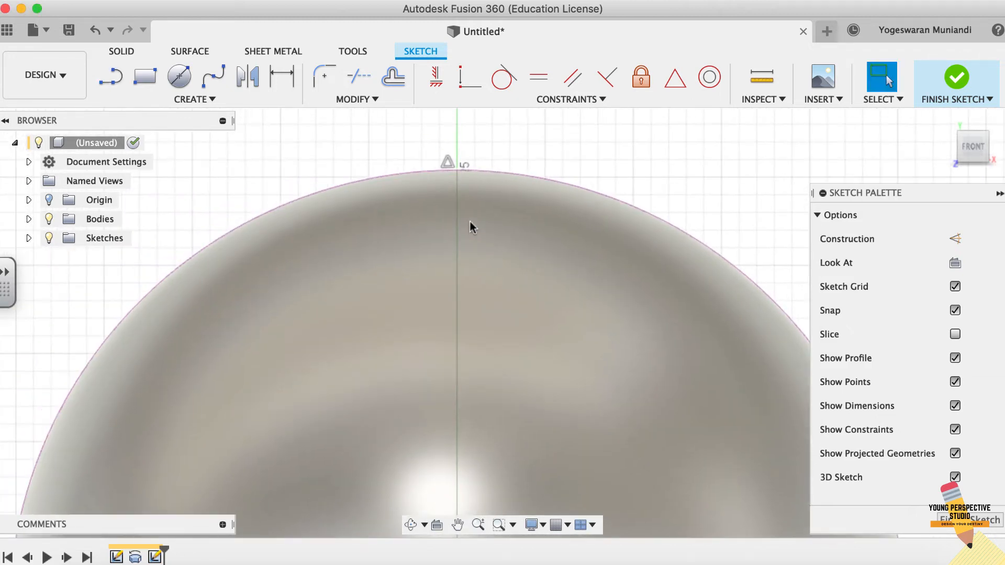
scroll(470, 221, down, 2)
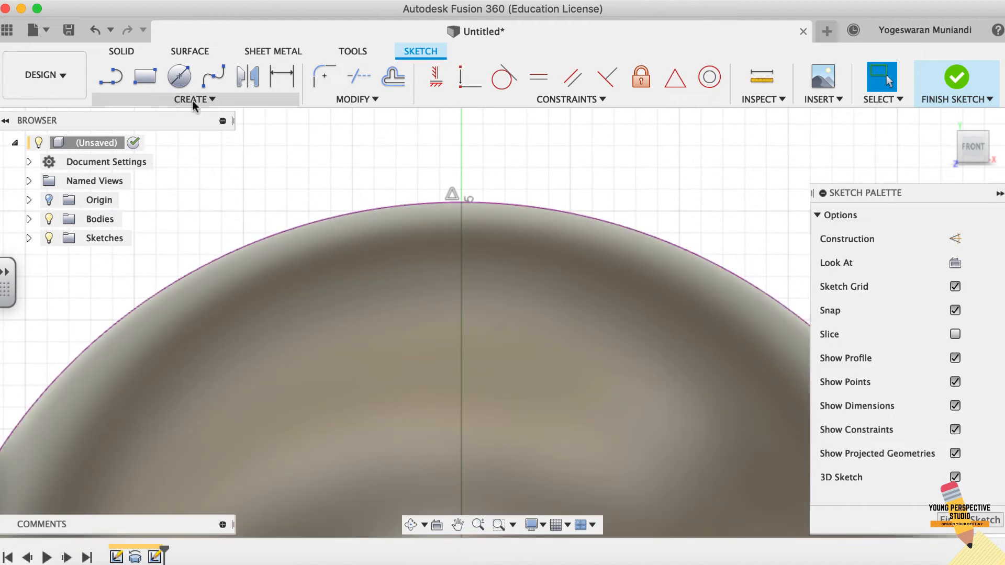
click(192, 100)
mouse_move(244, 167)
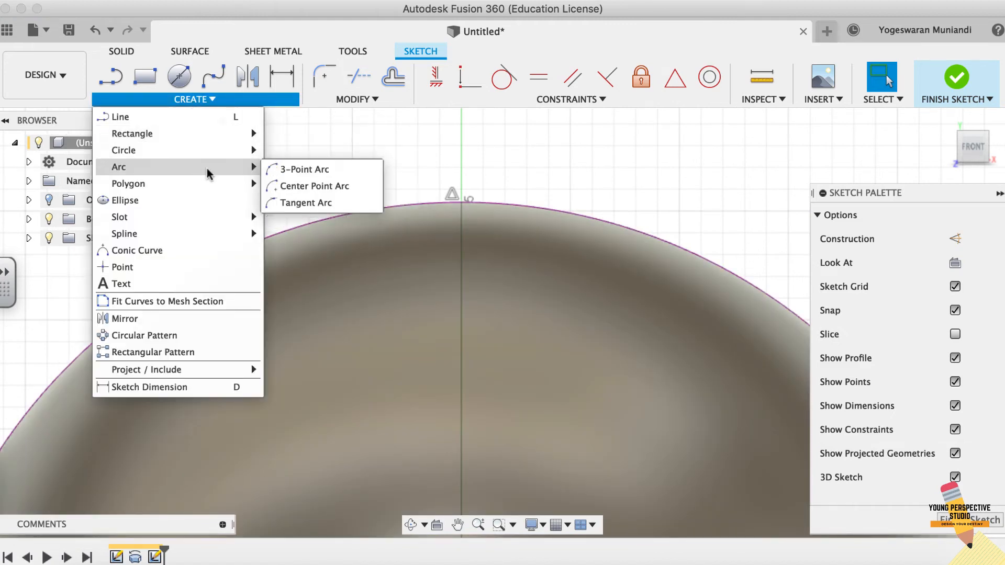
click(275, 173)
click(406, 206)
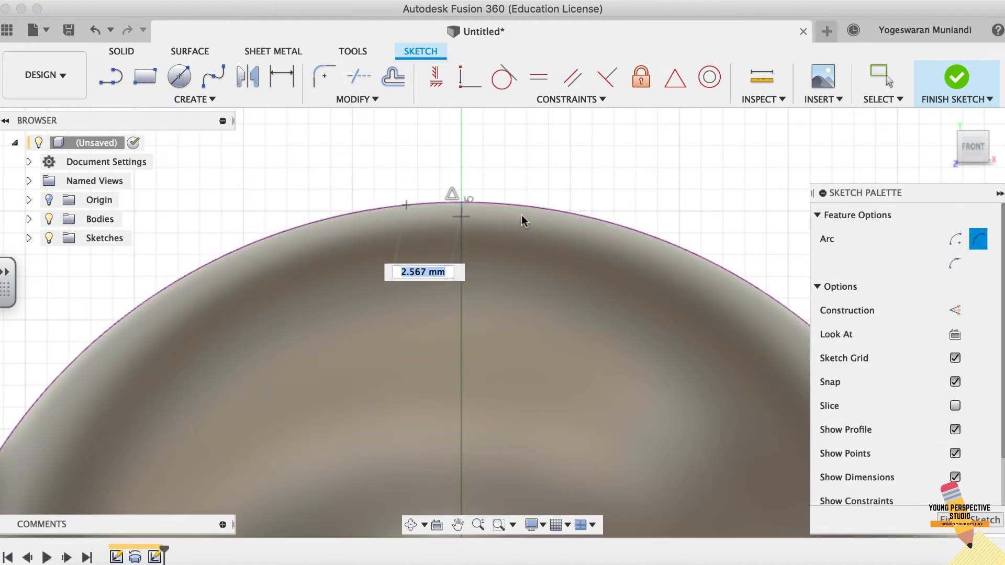
click(510, 205)
click(486, 220)
key(Escape)
Dimension the horizontal distance between the small arc's two endpoints and set it to 0.16"
scroll(486, 222, up, 5)
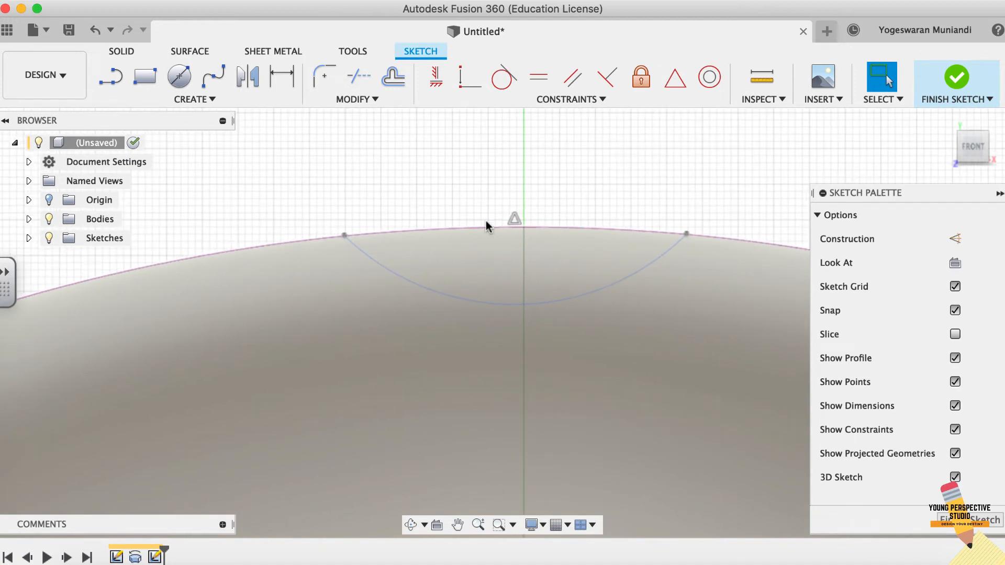
key(d)
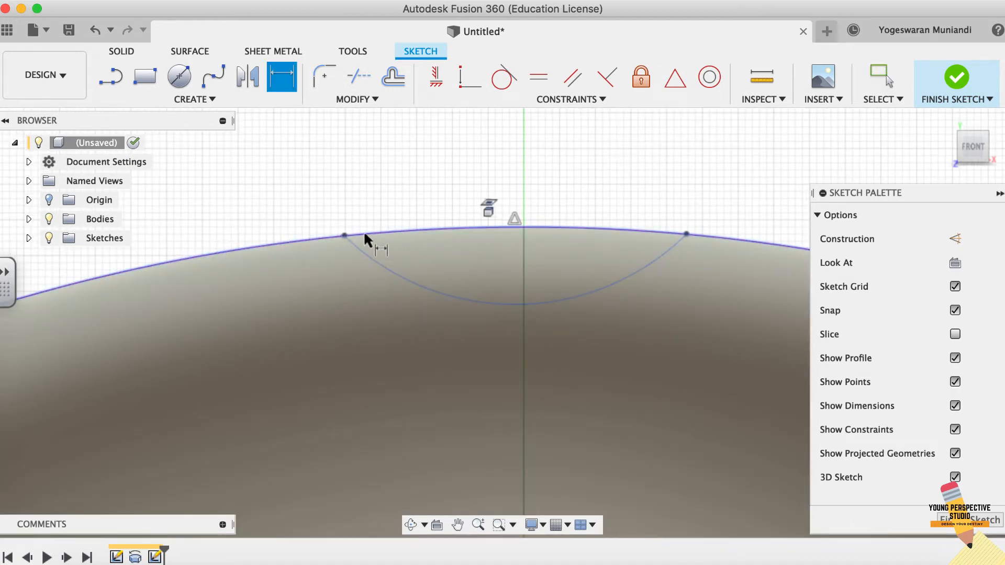
click(344, 236)
click(686, 235)
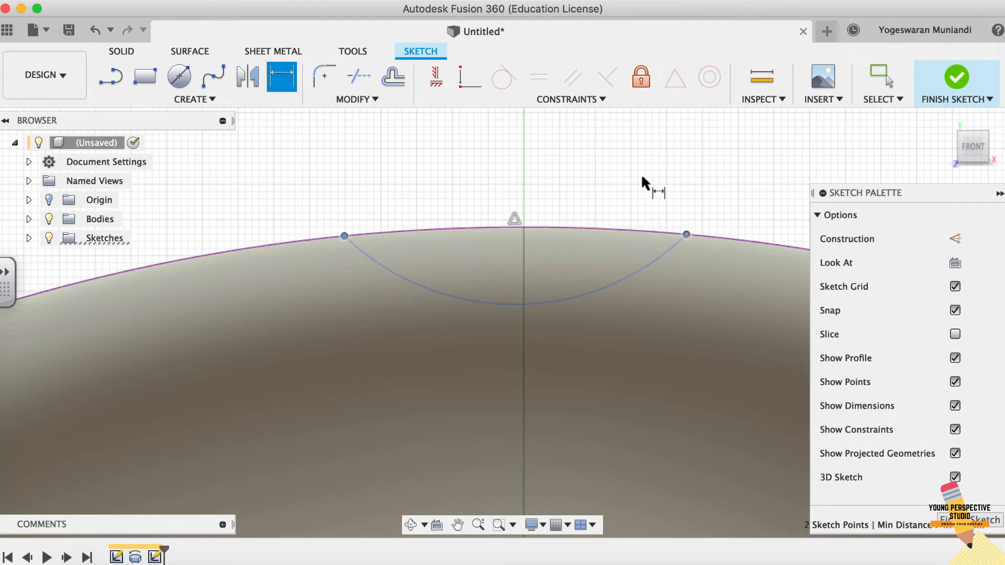
click(623, 152)
text(0.16")
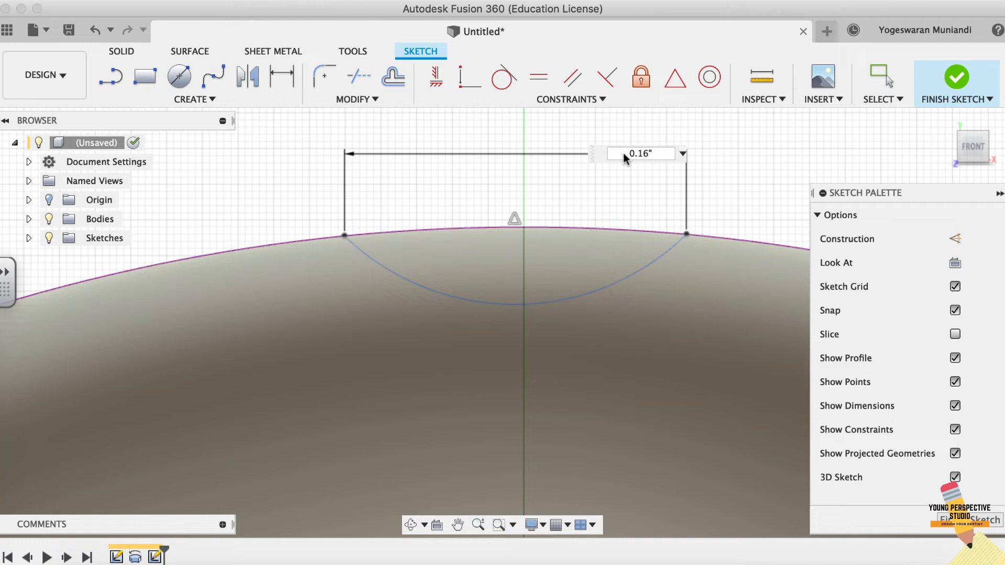
key(Return)
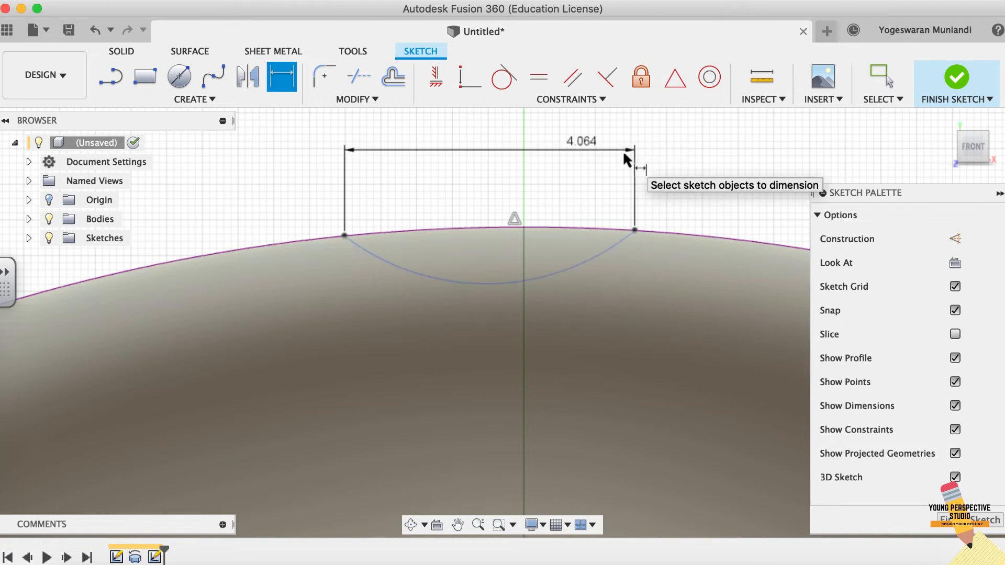
Dimension the arc's left endpoint from the vertical line's upper end and link it to half of the arc's width dimension
click(523, 225)
click(344, 236)
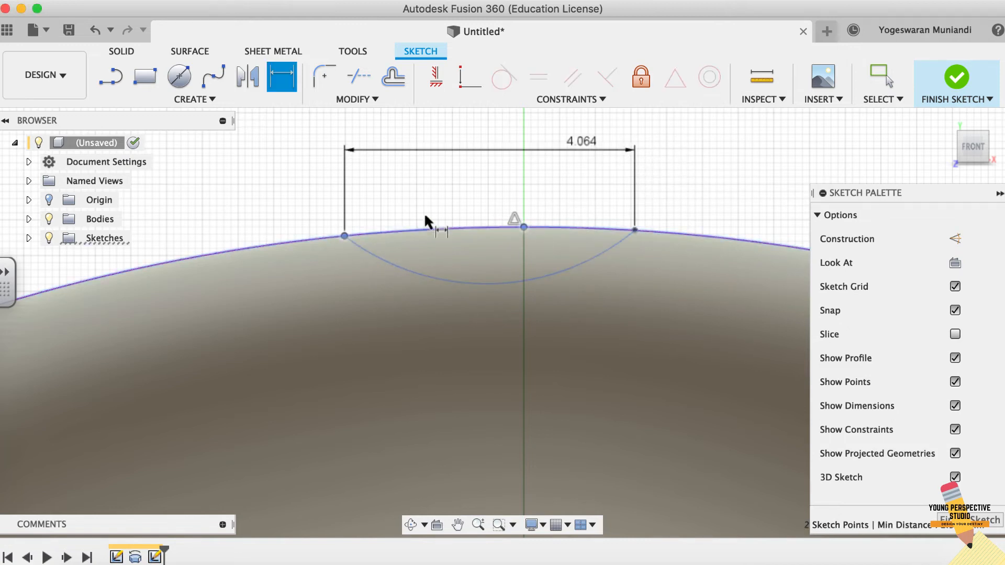
click(438, 188)
click(584, 139)
text(/2)
key(Return)
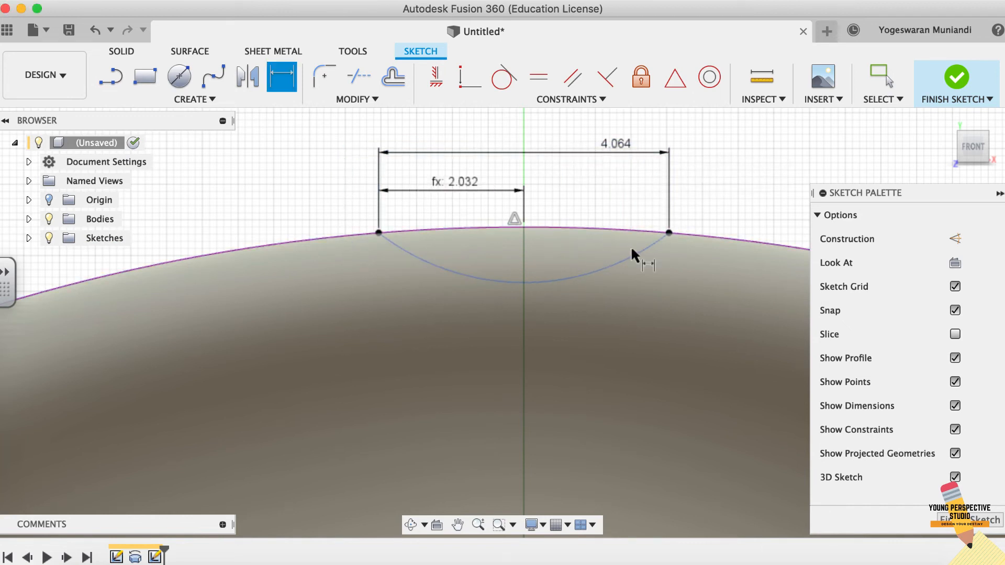
Draw a horizontal line about 2.3 mm long leftward from the arc's lowest point and make it construction geometry
key(l)
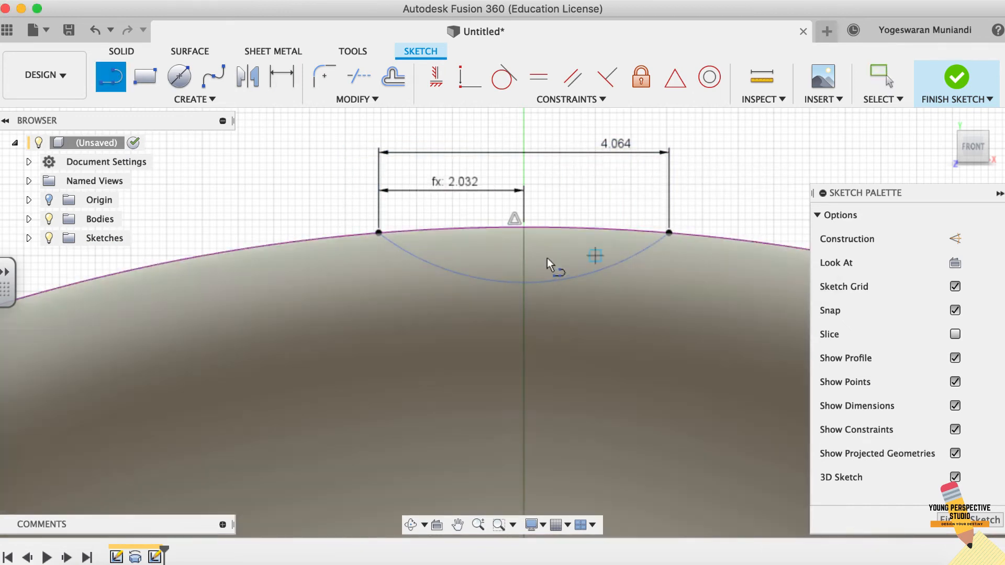
click(523, 283)
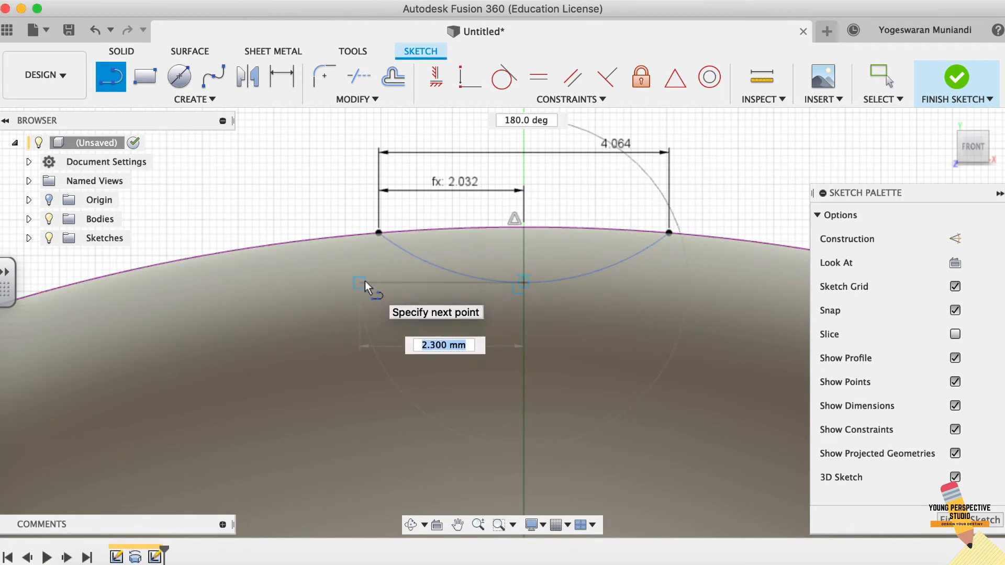
click(363, 283)
key(Escape)
click(393, 289)
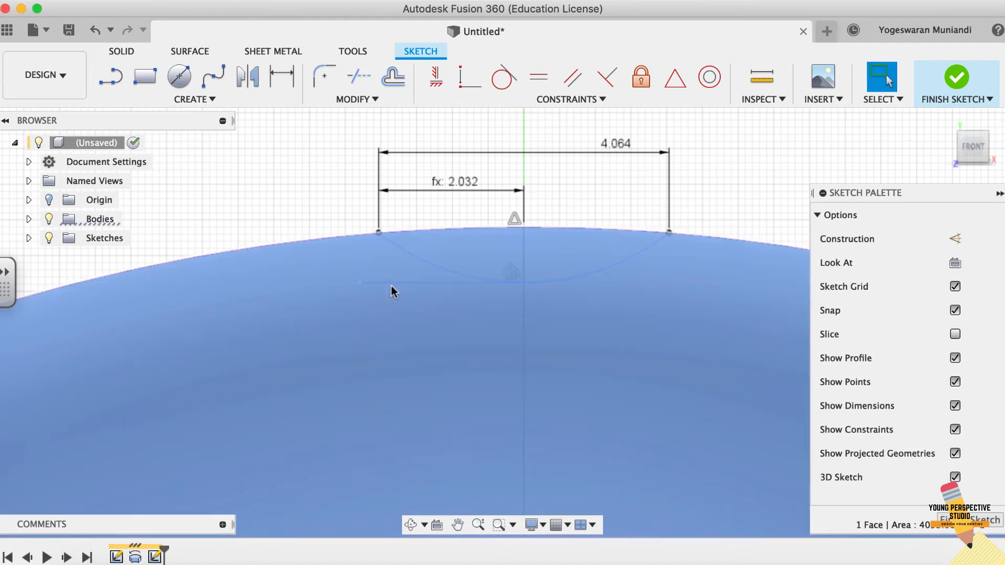
key(Escape)
key(Escape)
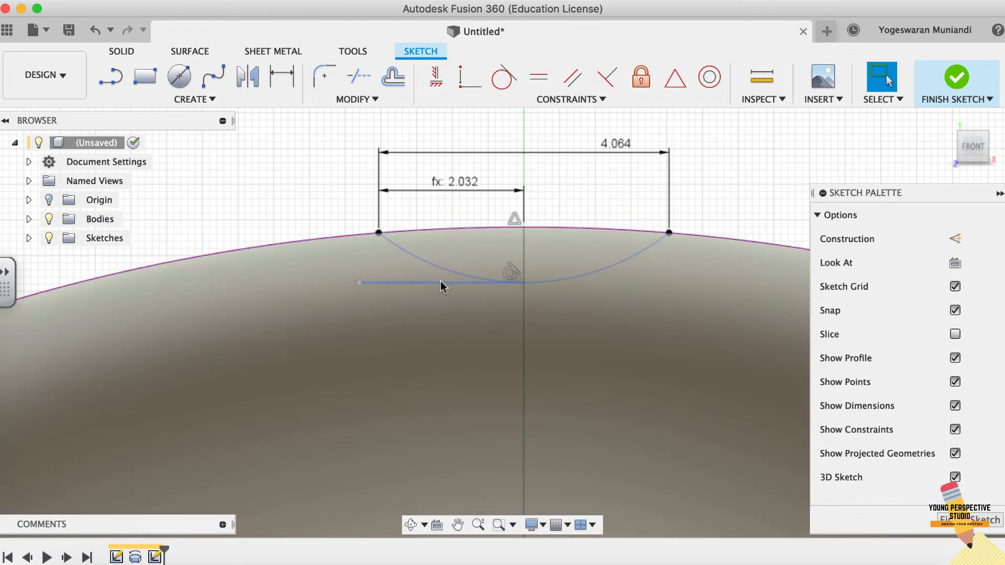
Dimension the vertical distance between the construction line and the outline's apex and set it to 0.01 inch
key(d)
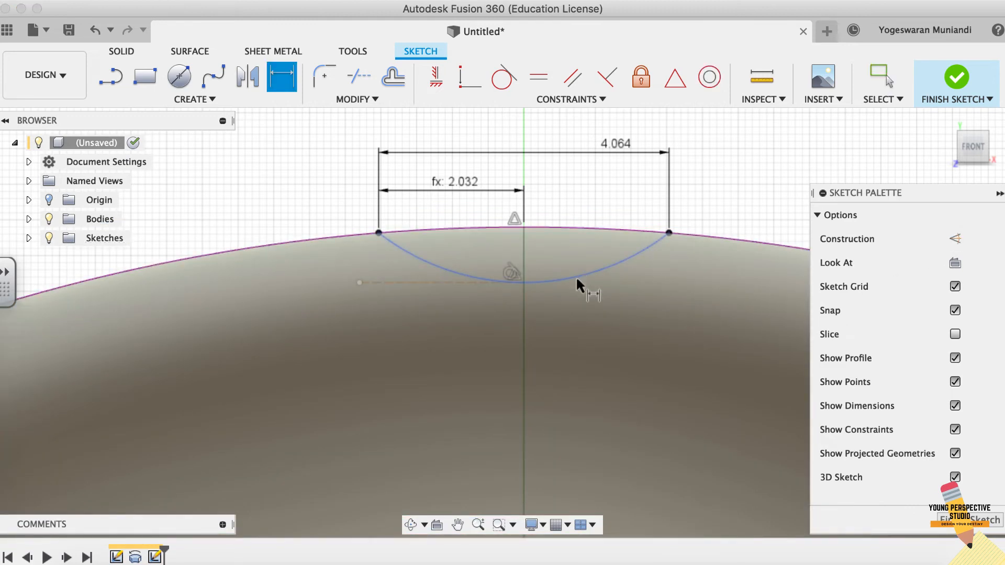
click(421, 282)
click(519, 226)
click(585, 199)
text(0.0)
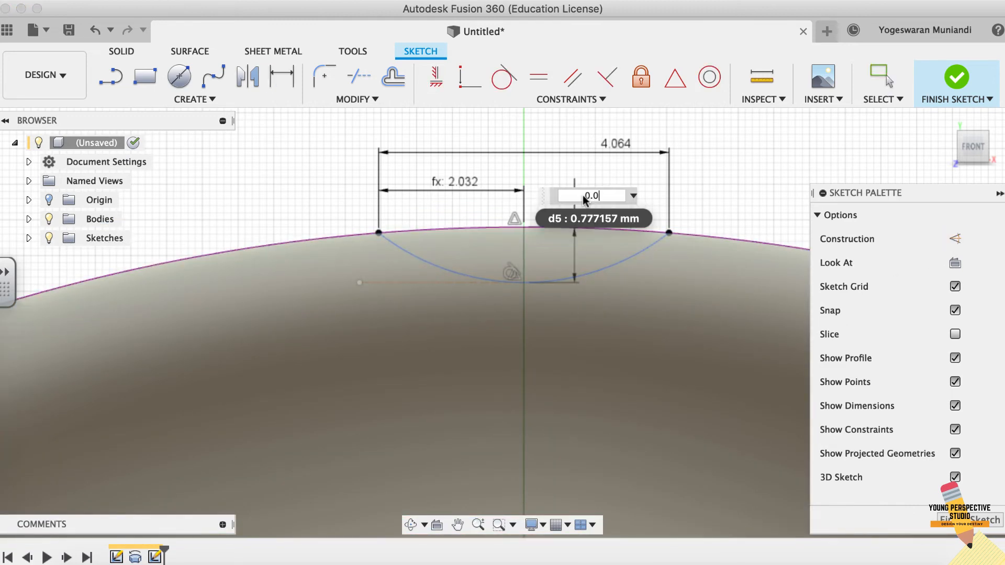
text(1)
key(Return)
key(Escape)
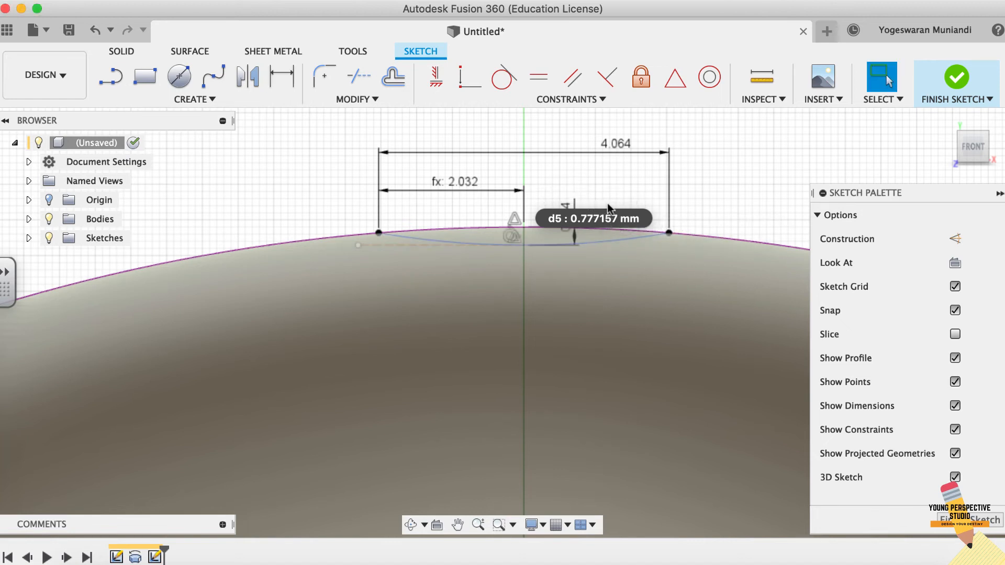
Revolve the right half of the lens-shaped profile 360 degrees around the vertical line as a cut in the half-sphere
scroll(534, 272, up, 5)
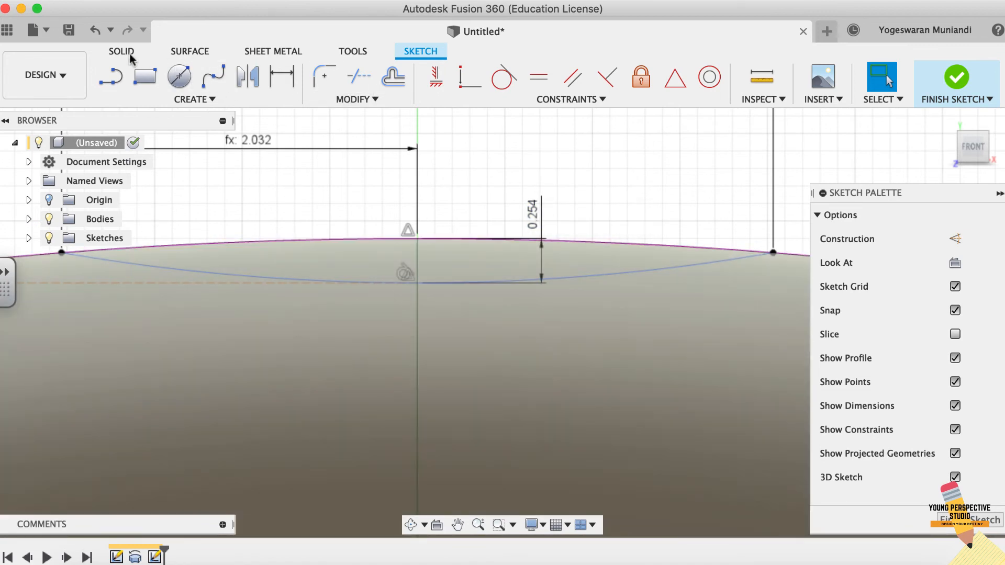
click(127, 56)
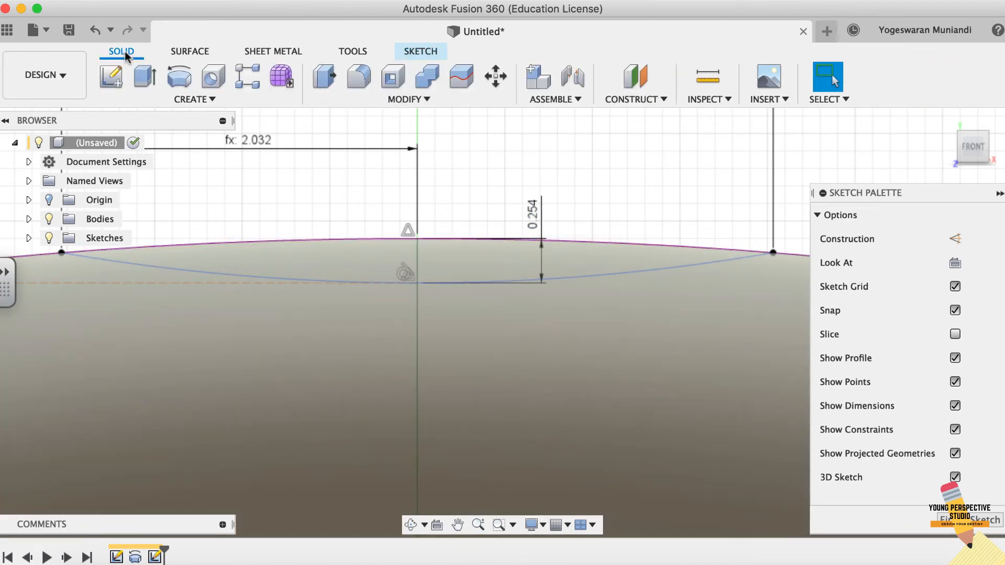
click(178, 78)
click(464, 264)
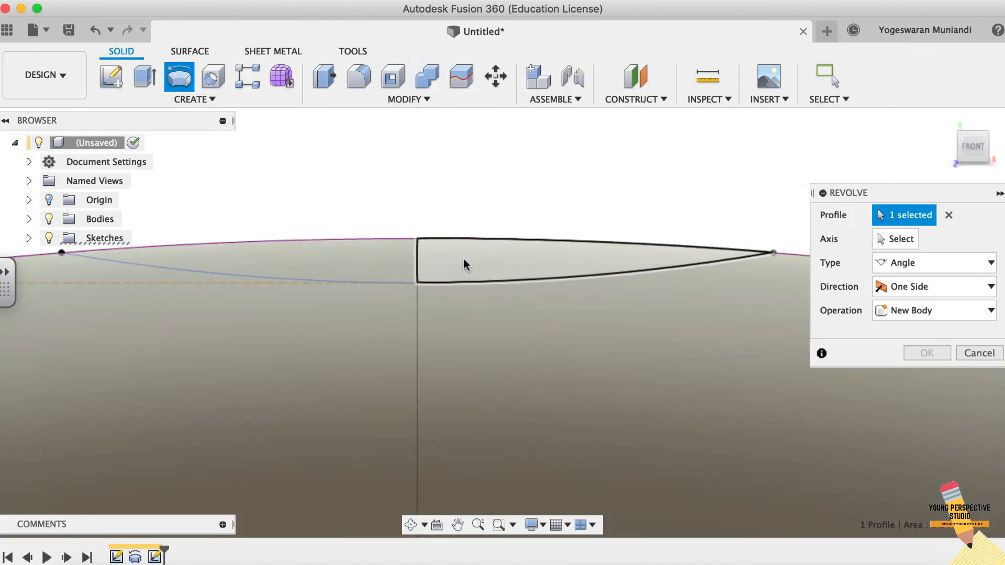
click(917, 241)
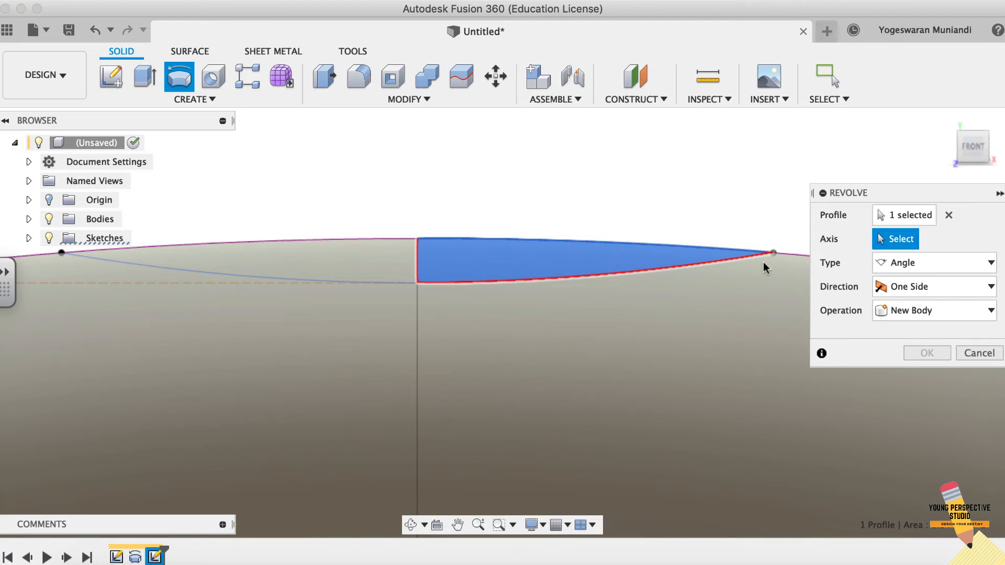
click(418, 319)
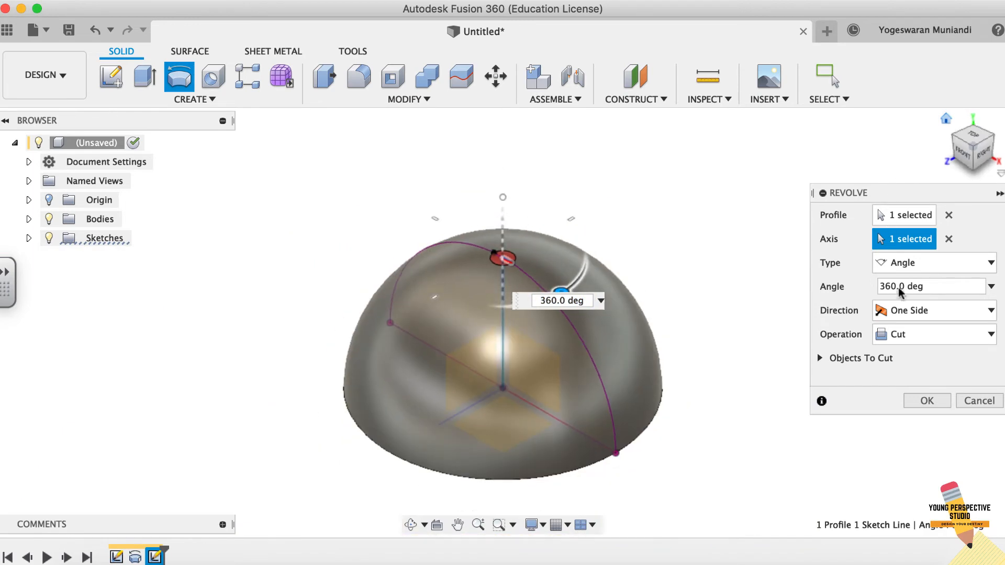
click(926, 401)
Start a circular pattern of type Features and select the revolved dimple cut as its object
scroll(507, 291, up, 5)
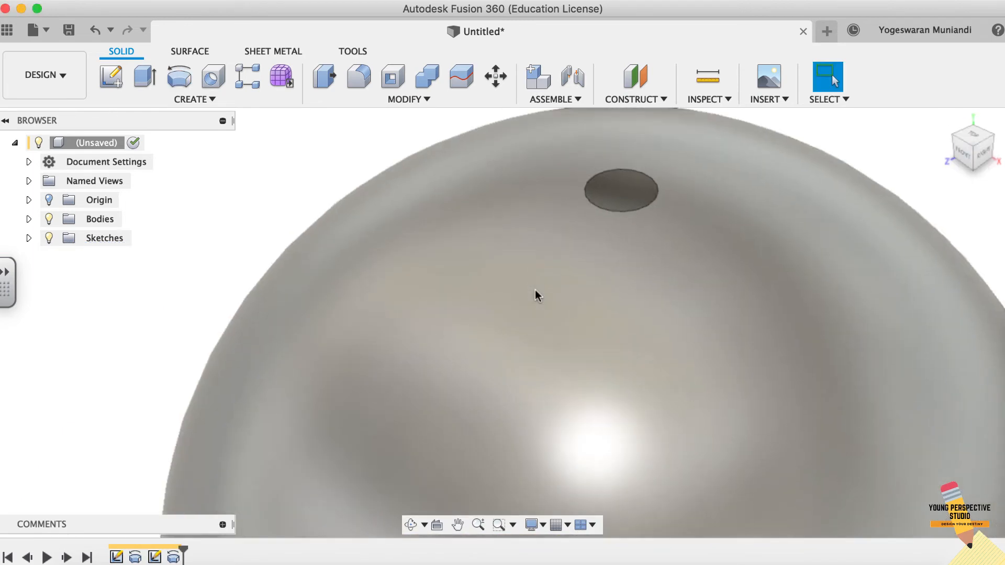
scroll(535, 296, right, 3)
scroll(535, 296, up, 3)
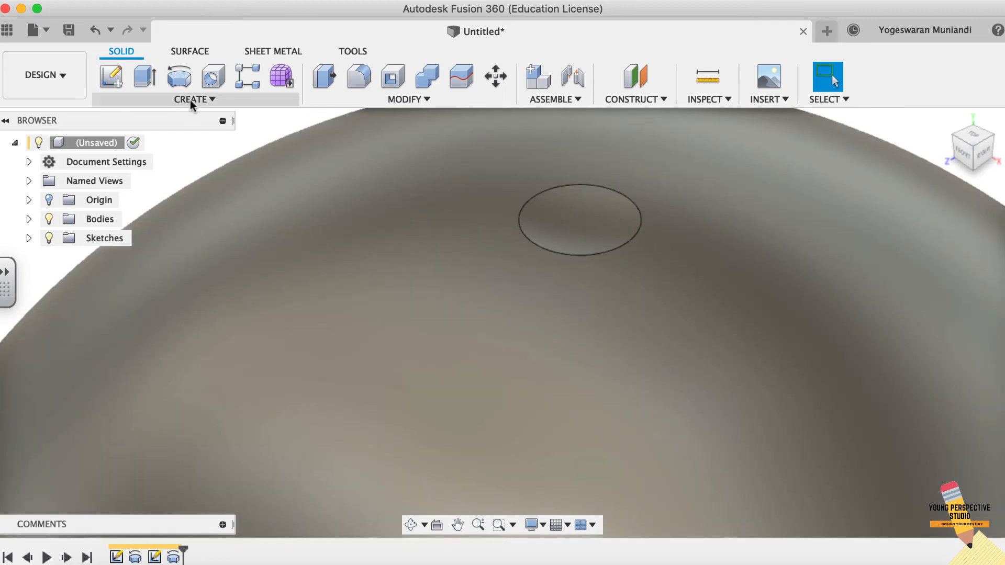
click(194, 101)
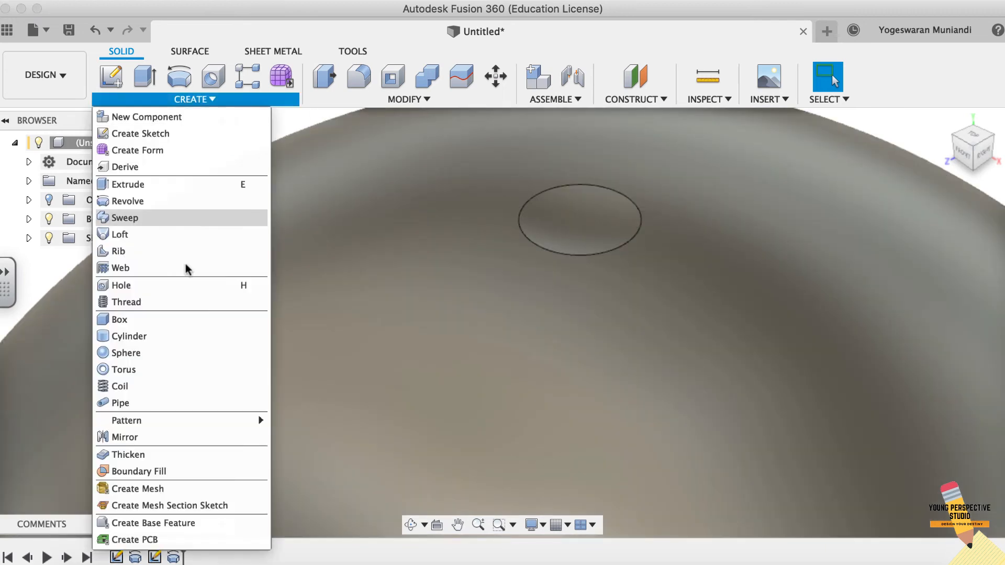
mouse_move(246, 421)
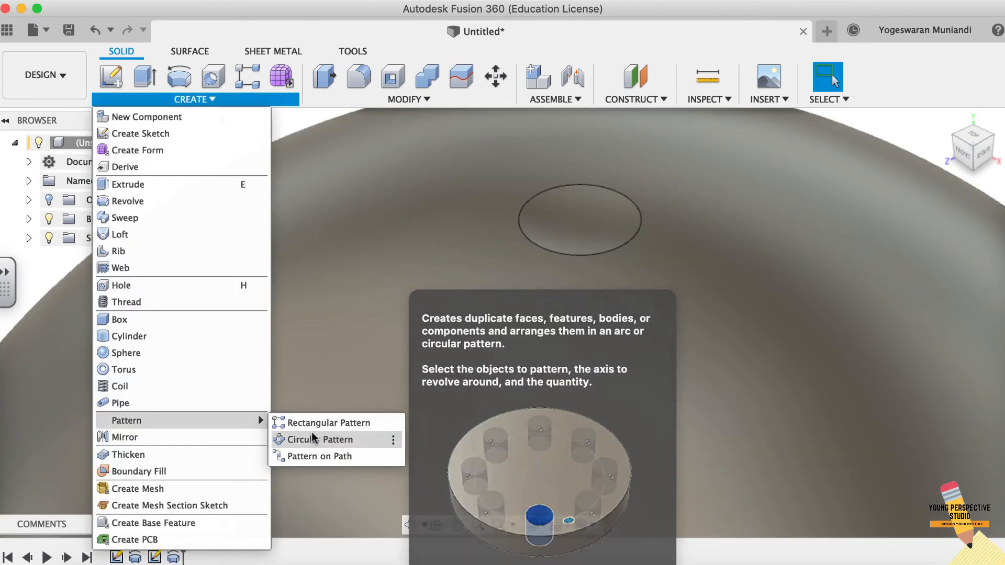
click(312, 439)
click(989, 215)
click(925, 269)
click(175, 558)
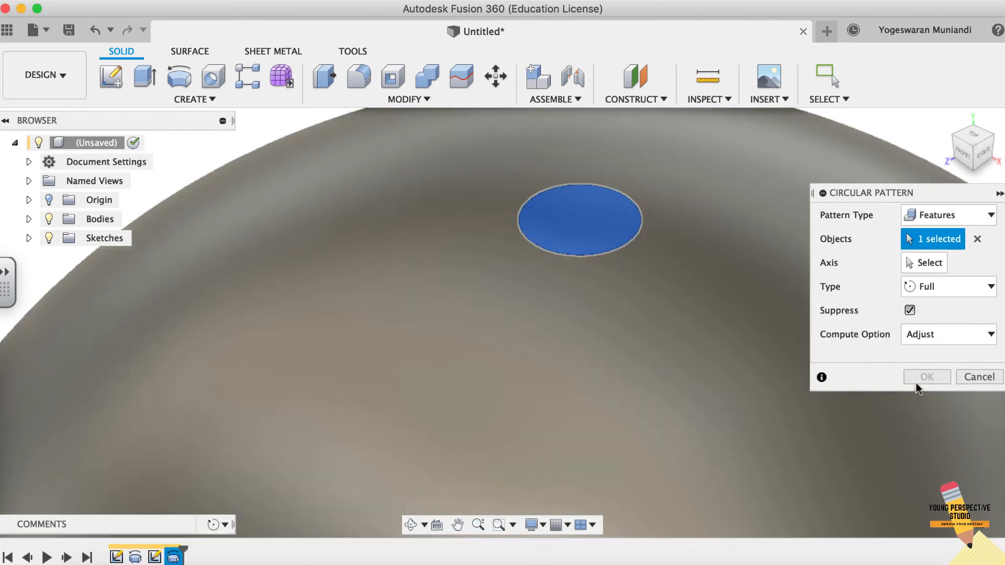
Select the horizontal X axis through the origin as the circular pattern's axis
click(936, 268)
scroll(632, 346, down, 5)
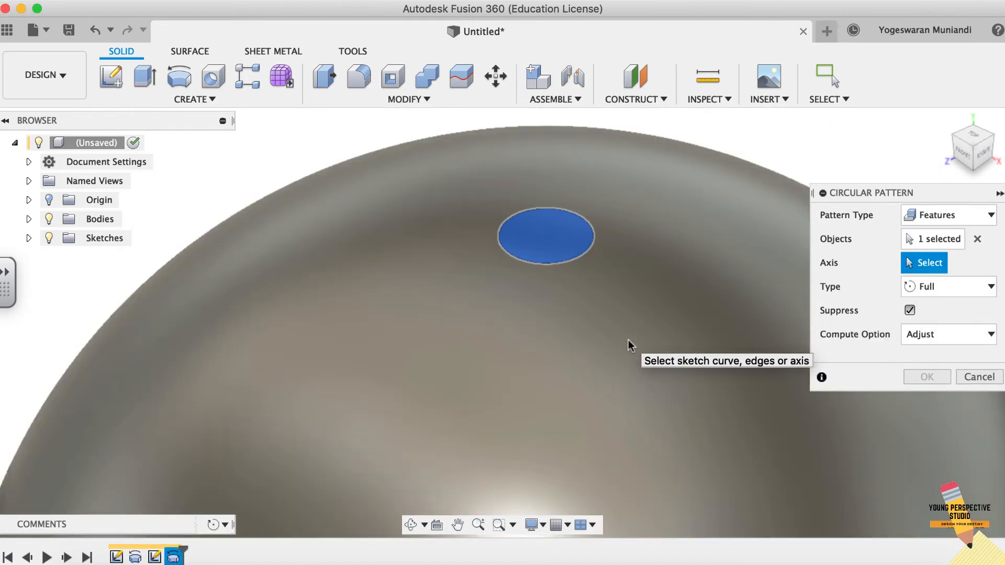
scroll(631, 346, down, 5)
scroll(631, 346, down, 3)
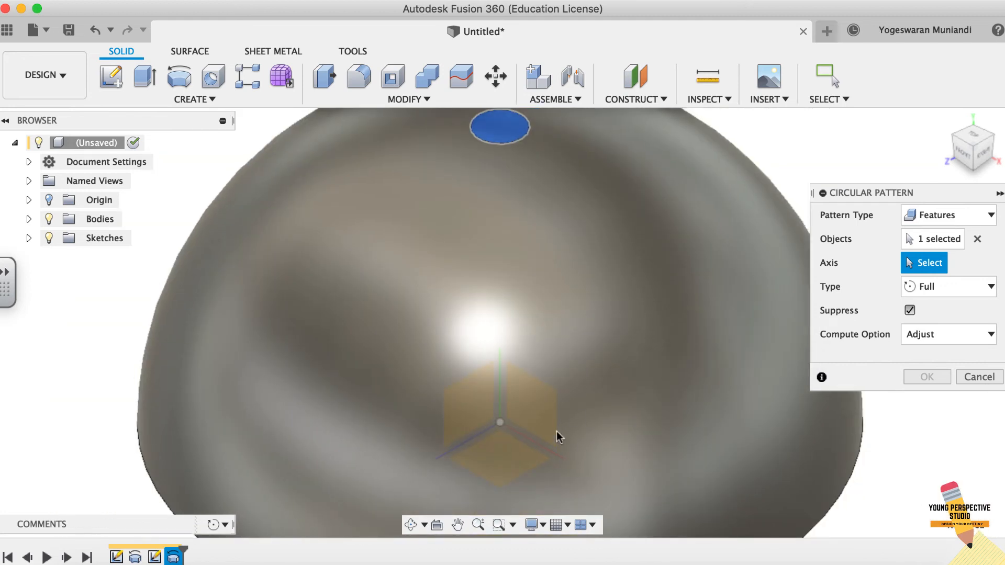
click(551, 451)
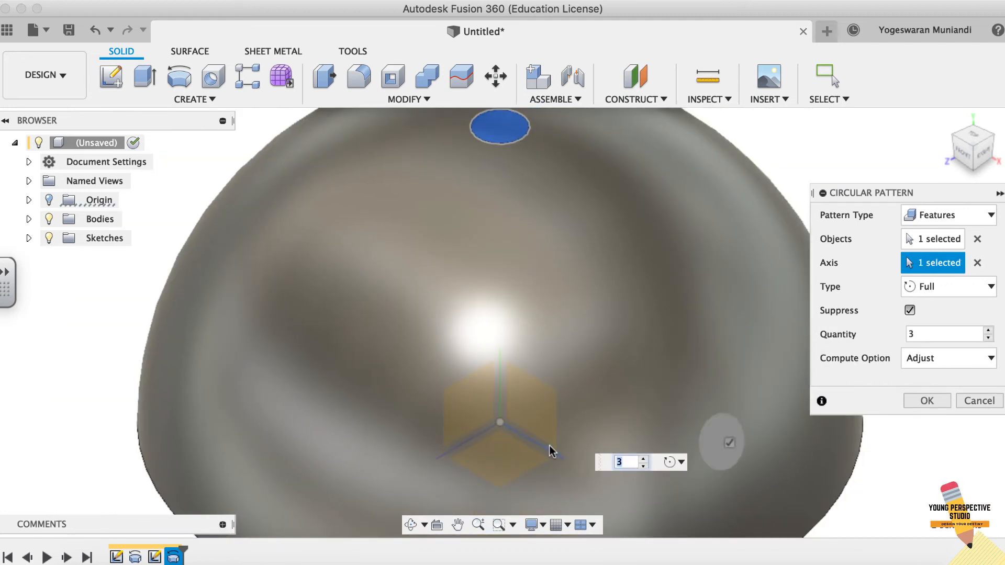
Create the dimple pattern with a quantity of 10 spread over a total angle of 90 degrees
drag(954, 334, 783, 333)
click(930, 287)
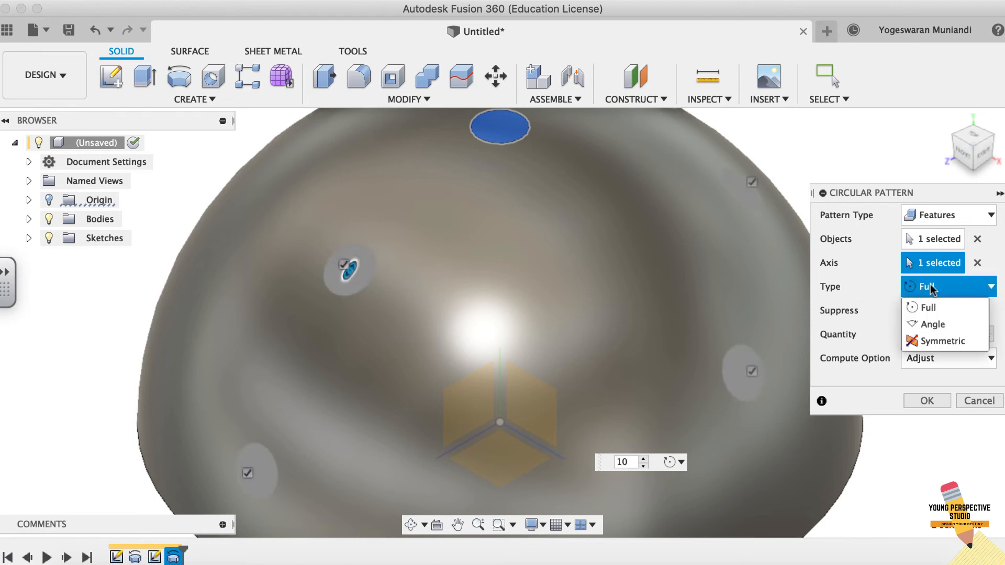
click(946, 327)
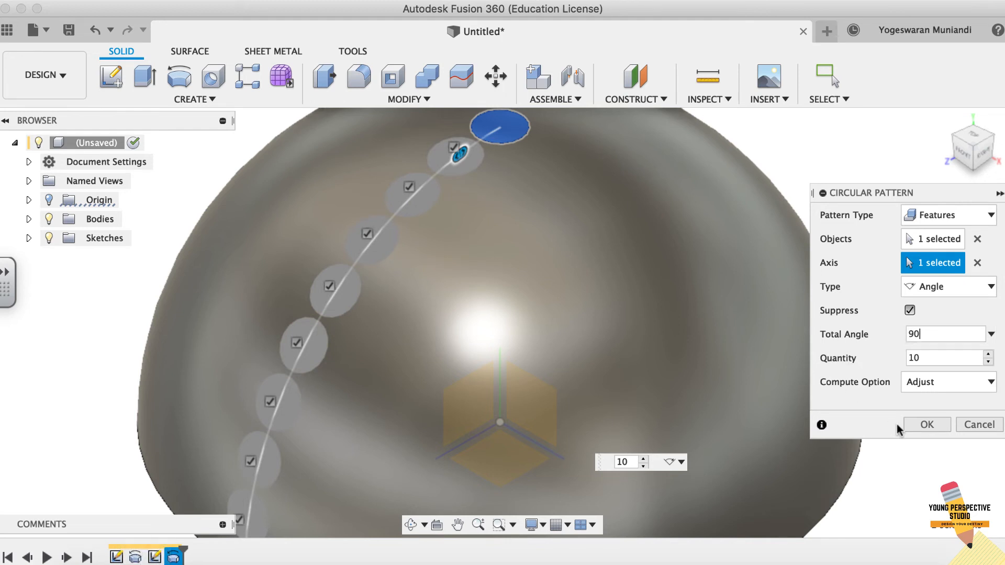
click(917, 425)
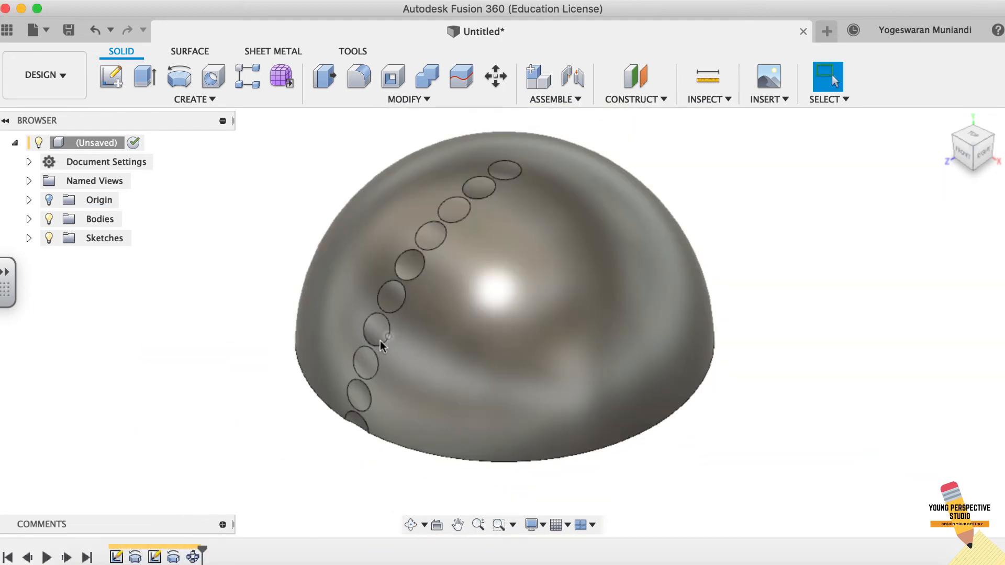
Pattern the face of the second dimple from the apex around the vertical Y axis as a full circular pattern with quantity 6
scroll(365, 393, up, 3)
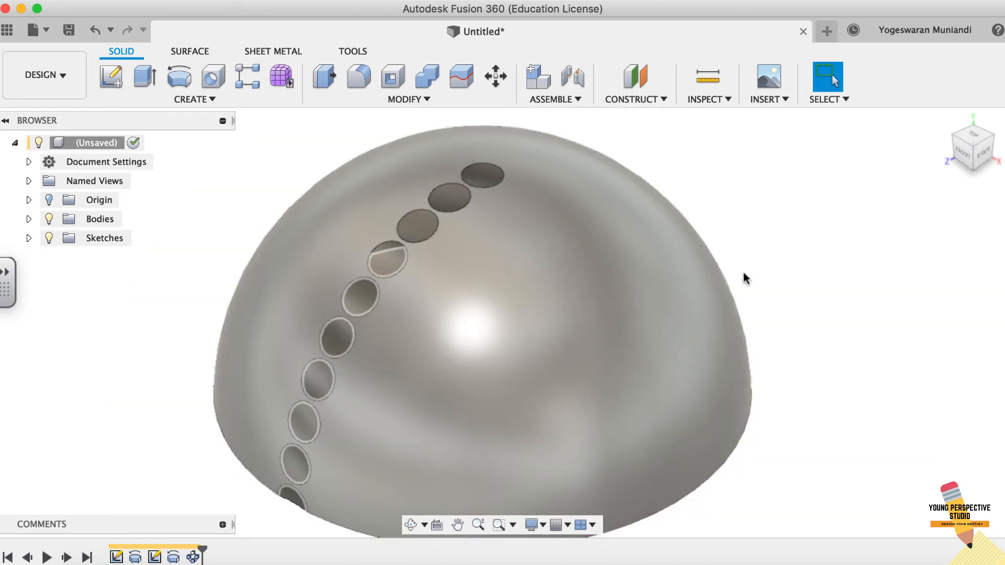
scroll(820, 266, up, 3)
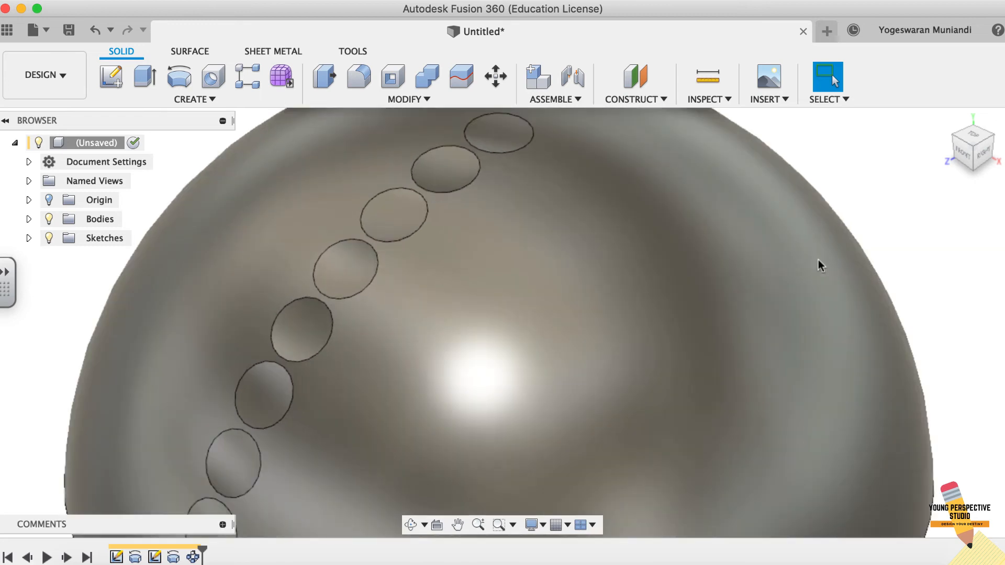
click(195, 99)
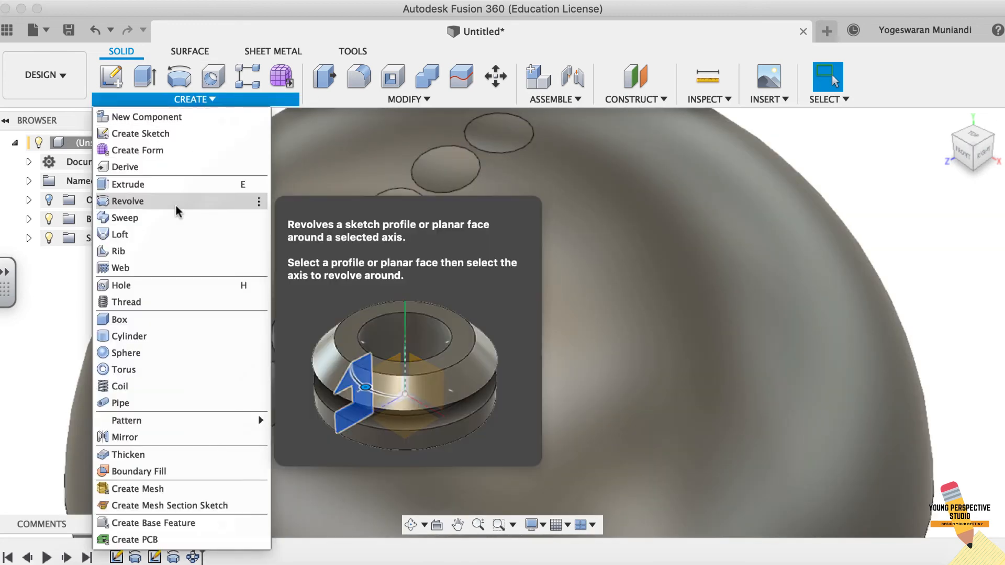
mouse_move(231, 421)
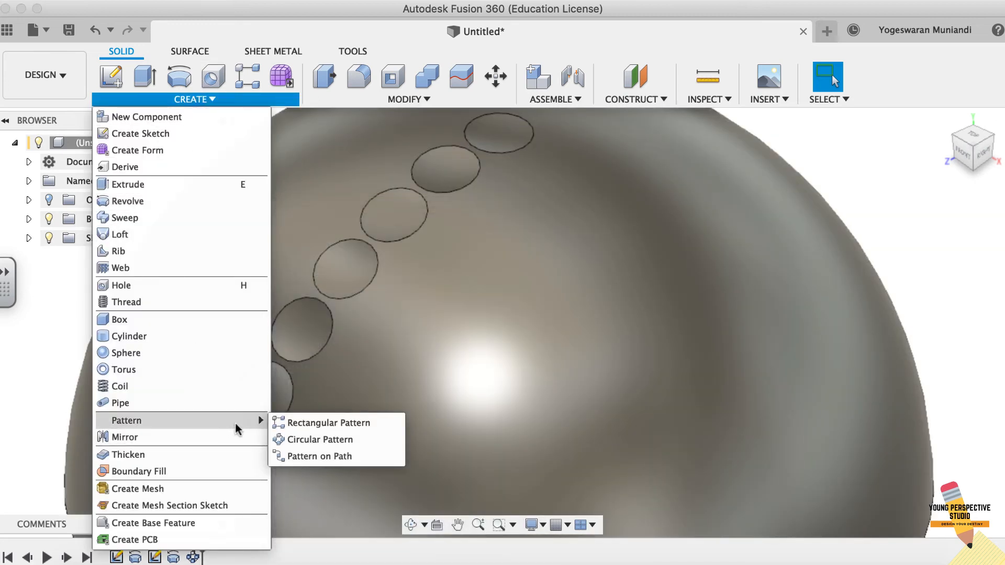
click(285, 436)
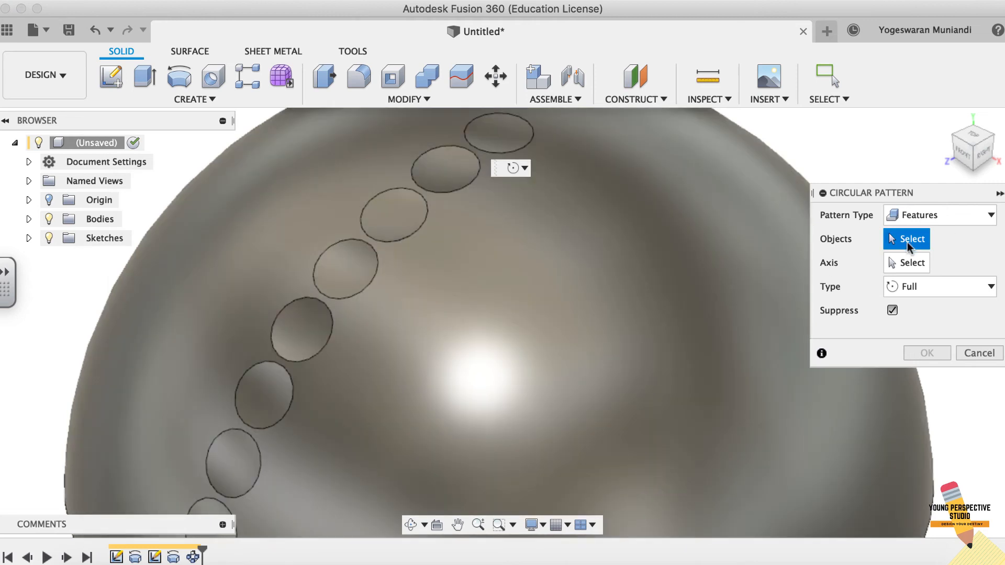
click(937, 219)
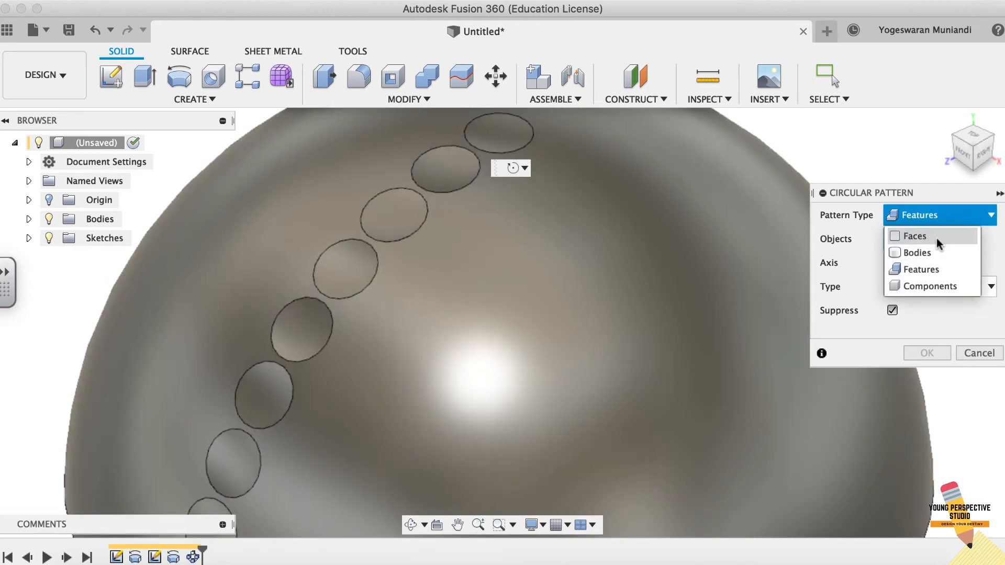
click(941, 237)
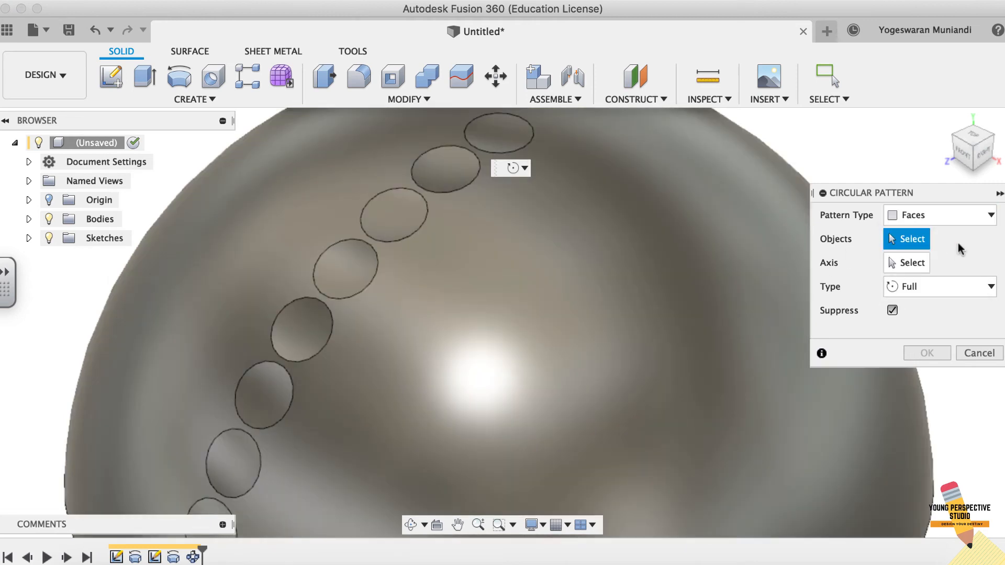
click(448, 177)
click(910, 270)
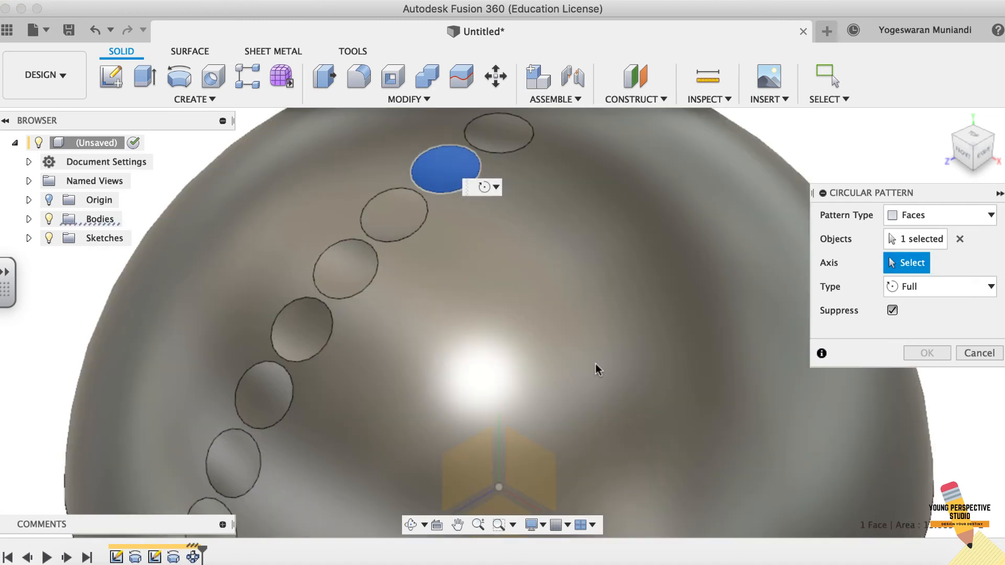
click(499, 430)
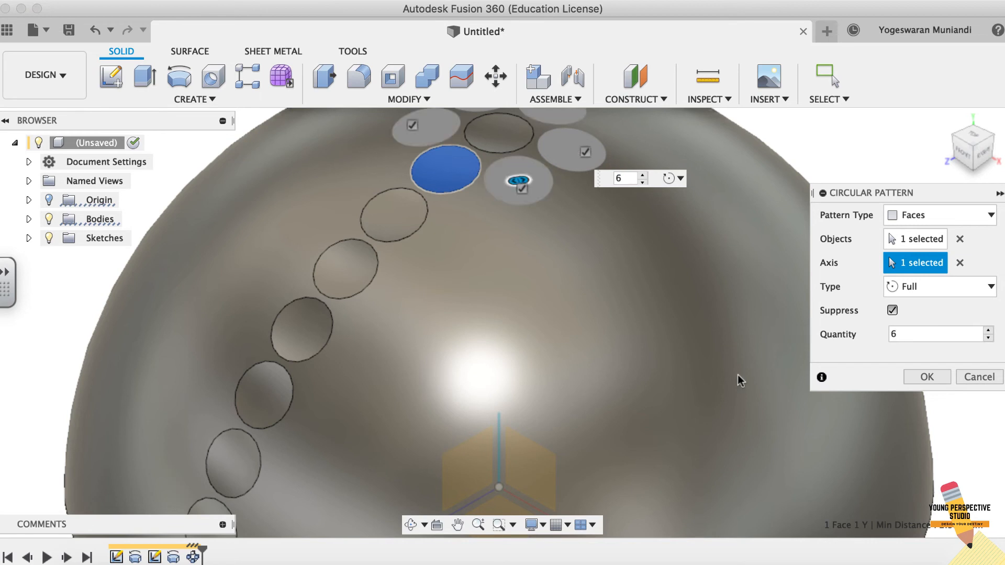
click(926, 377)
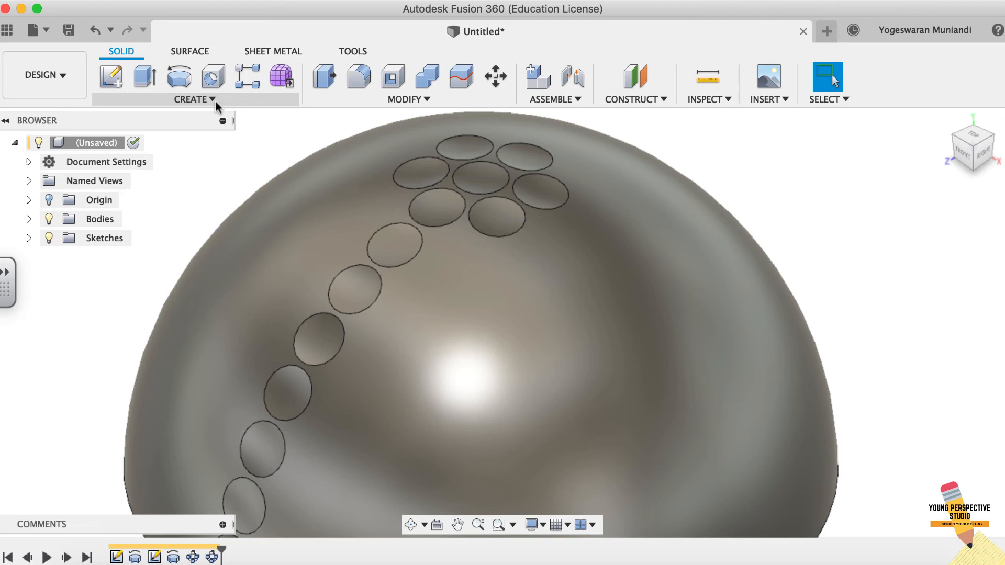
Pattern the third dimple's face from the apex around the vertical Y axis as a full circular pattern with quantity 12
click(212, 101)
mouse_move(226, 420)
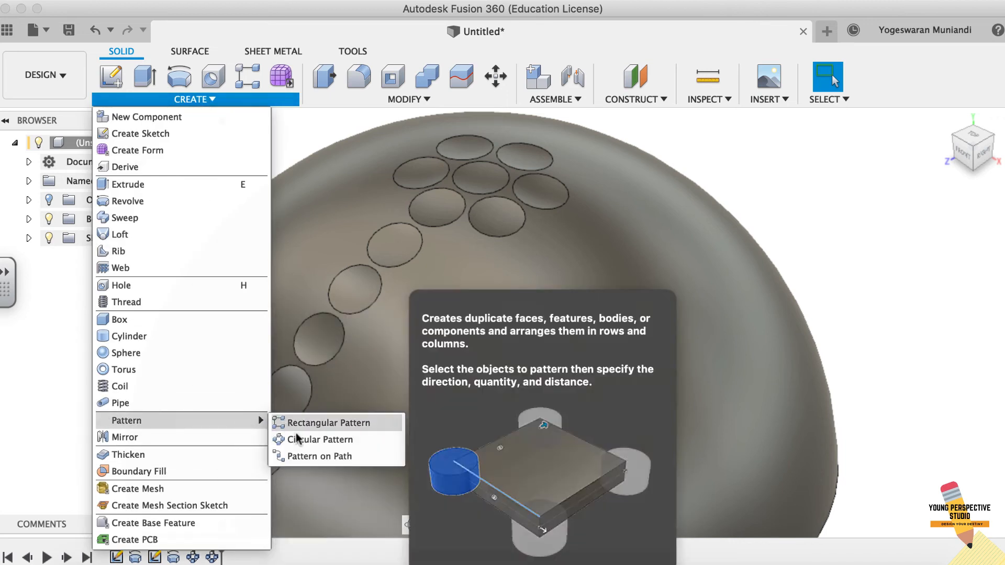
click(296, 440)
click(395, 248)
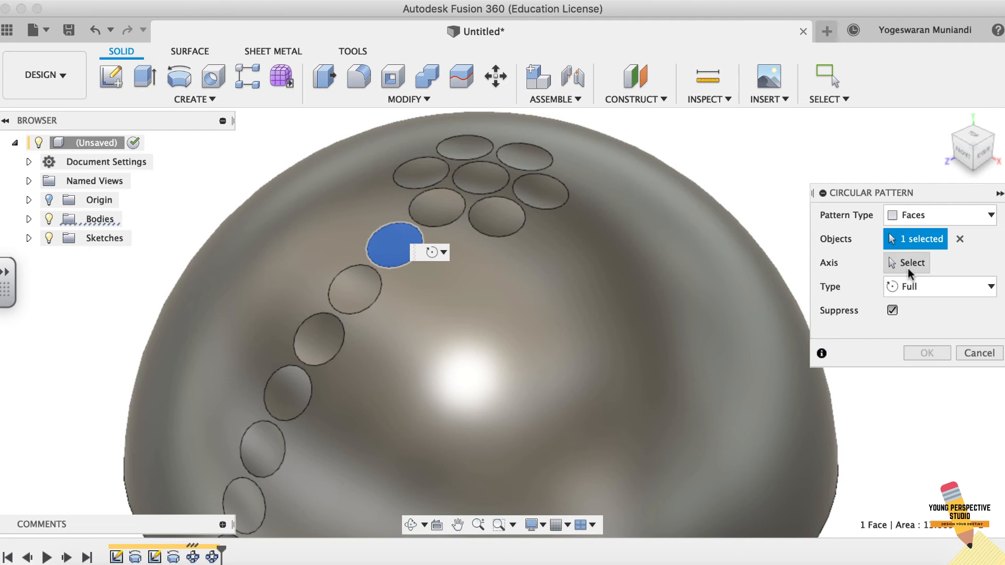
click(909, 266)
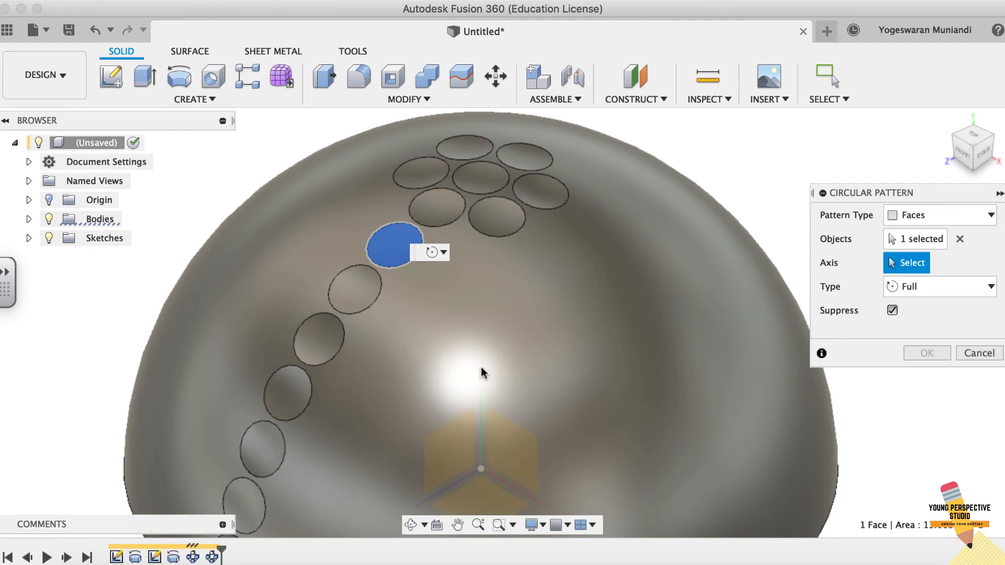
click(480, 415)
double_click(916, 335)
text(12)
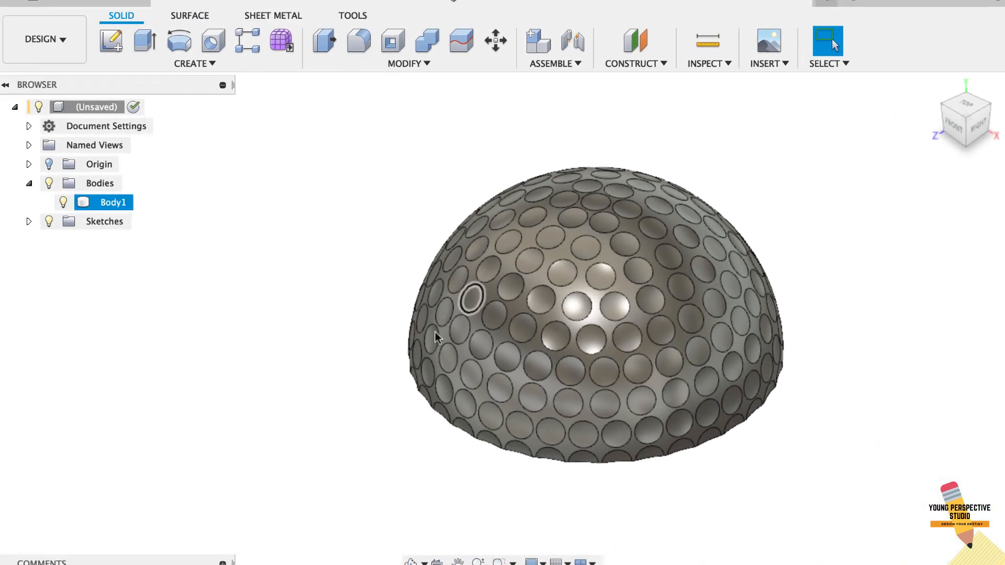
Mirror the dimpled half-sphere body across the horizontal origin plane to form a full ball
click(192, 64)
mouse_move(181, 382)
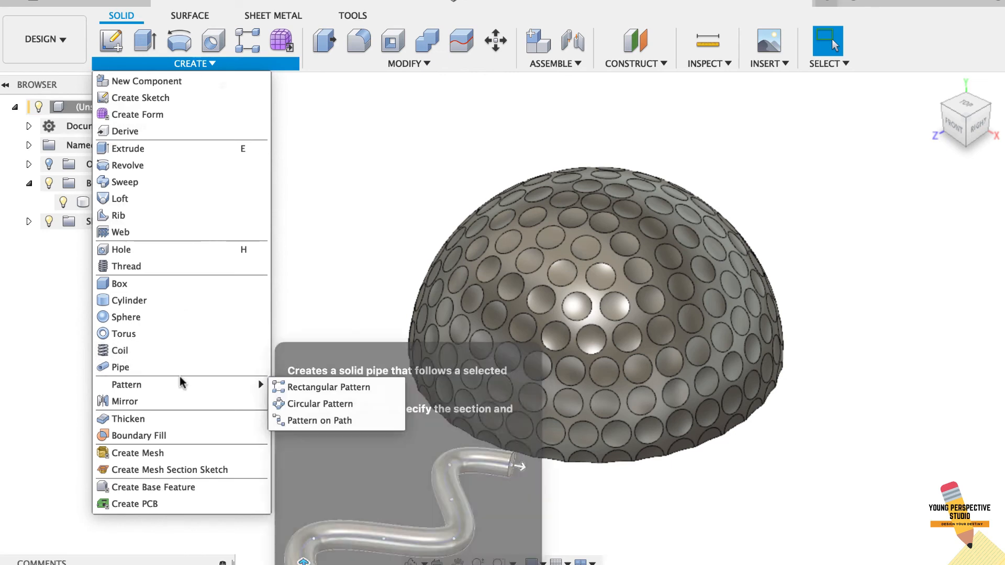
click(171, 401)
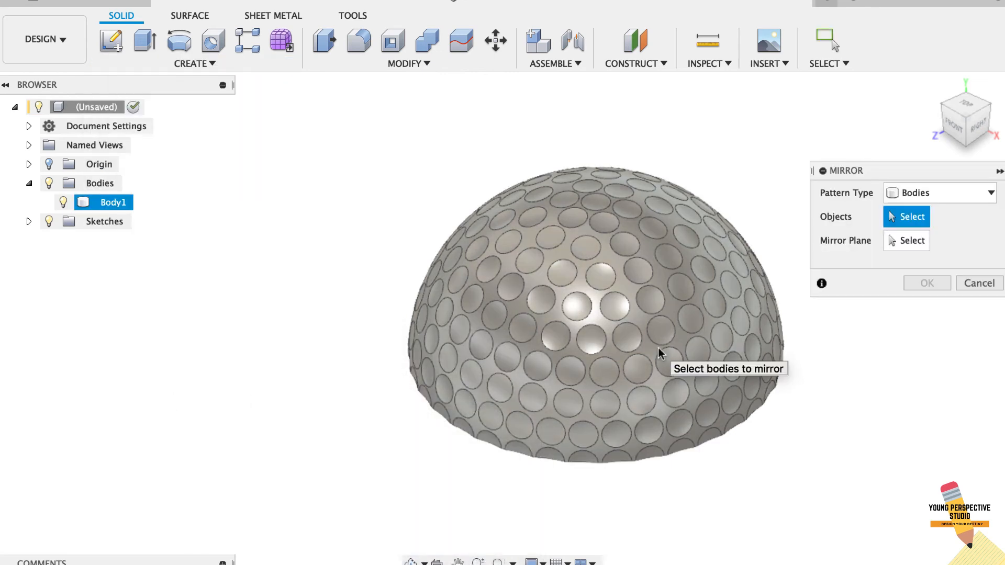
click(660, 352)
click(914, 241)
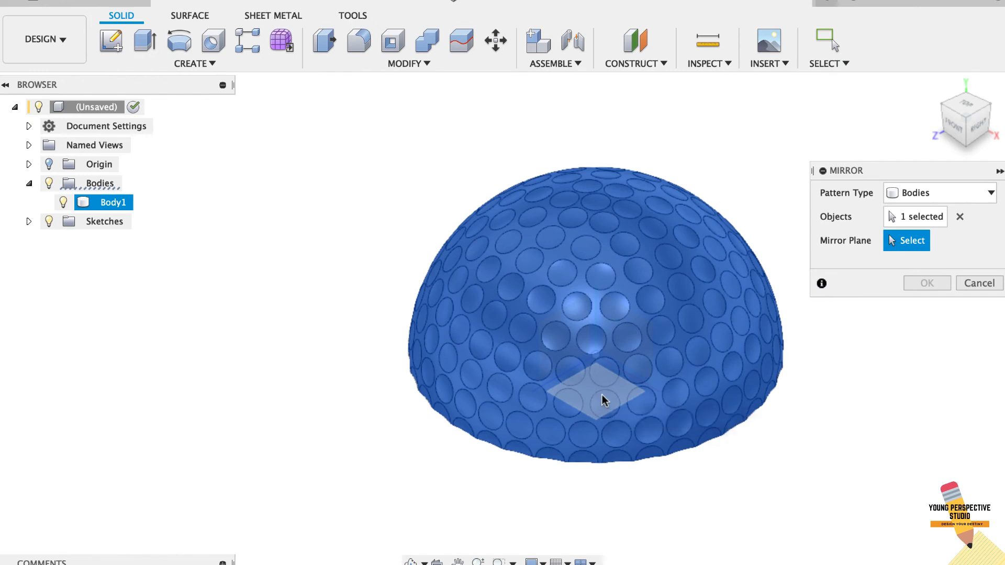
click(602, 401)
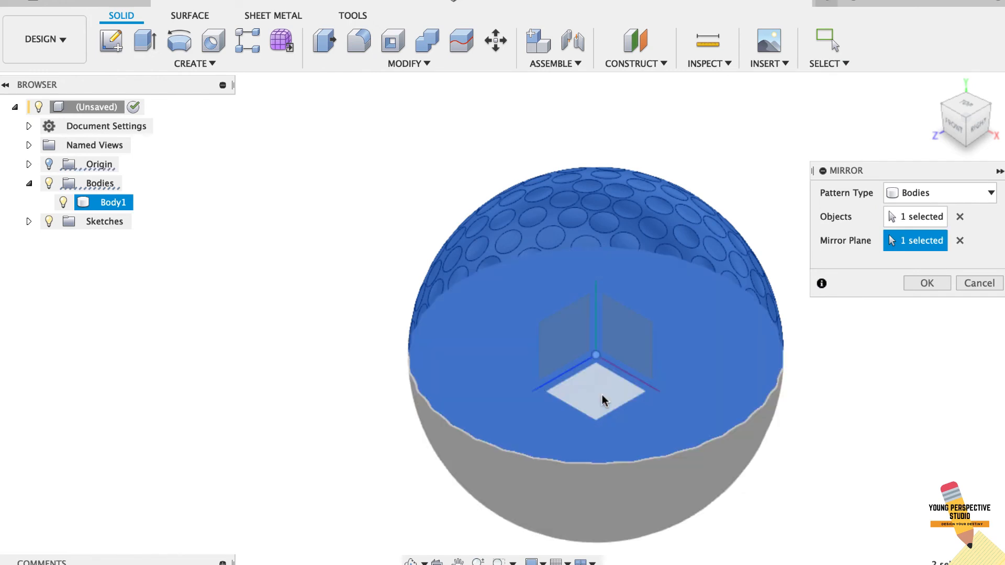
click(941, 282)
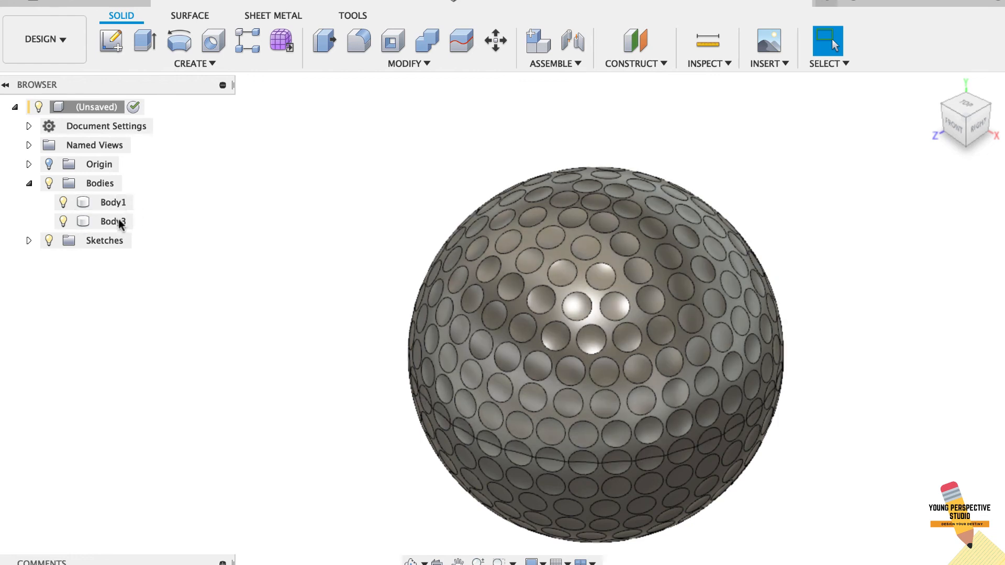
Combine the two half-sphere bodies with the Join operation and Keep Tools turned off
click(428, 44)
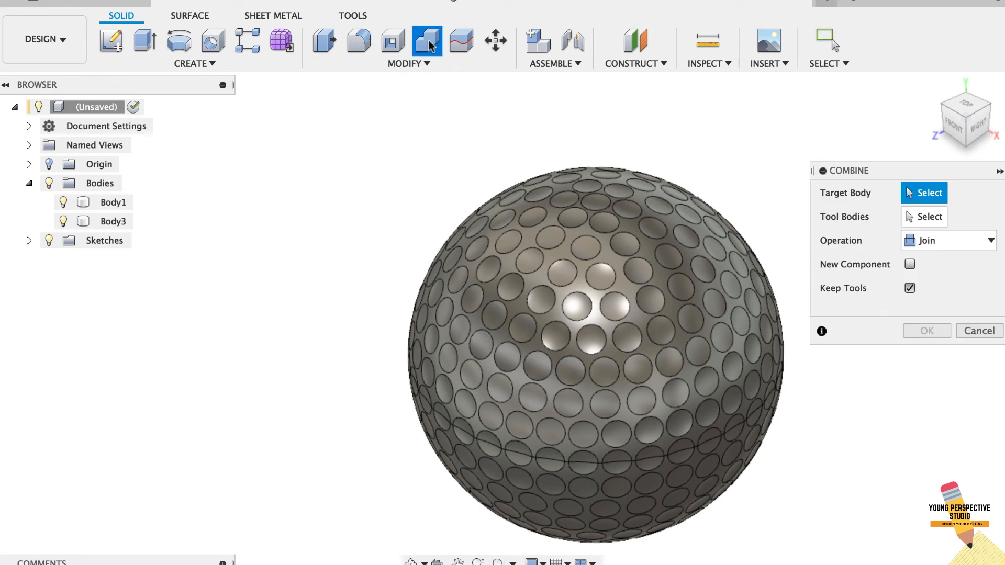
click(717, 282)
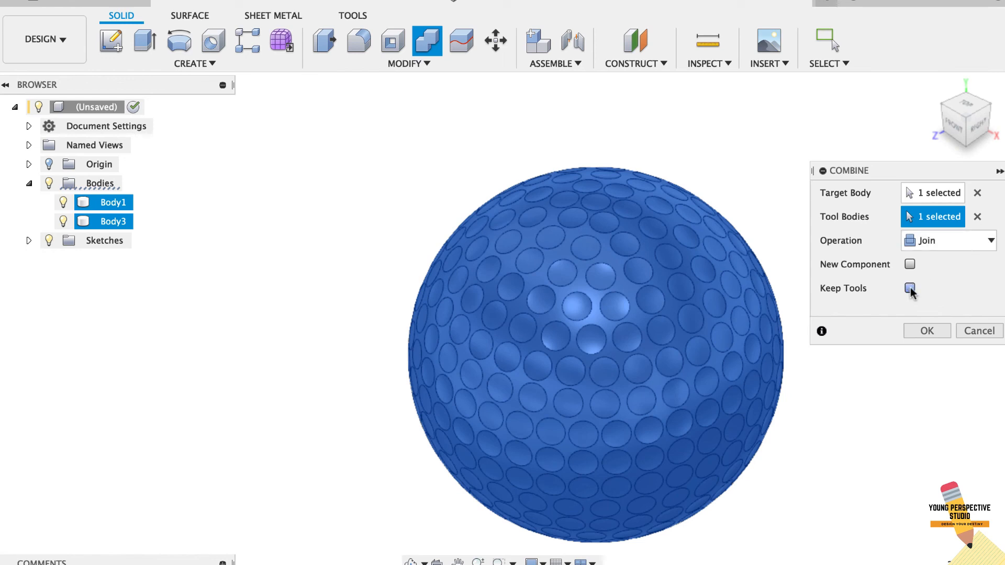
click(927, 331)
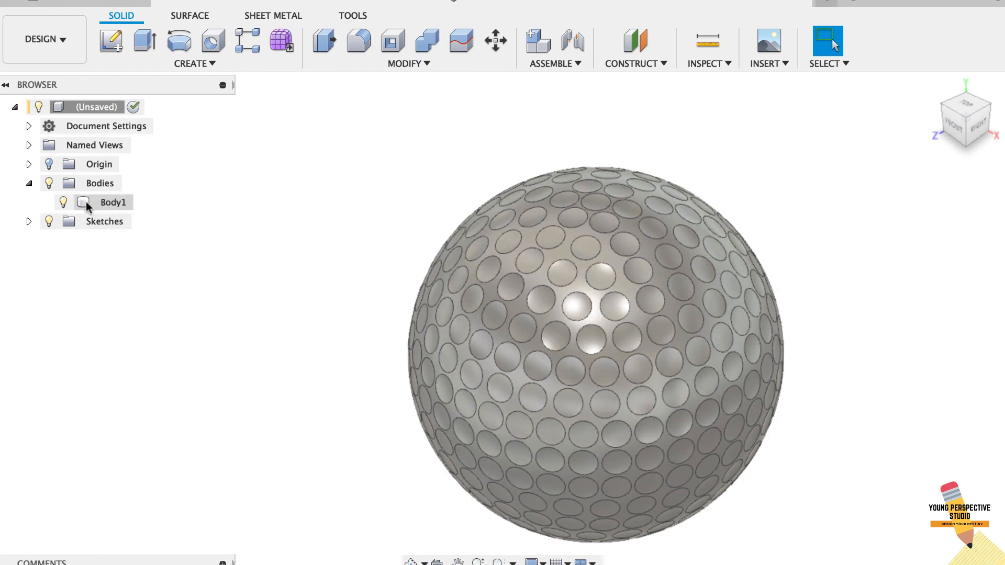
Toggle the joined body's visibility off and on to check that it is one ball, and collapse the Bodies folder
click(63, 202)
click(63, 202)
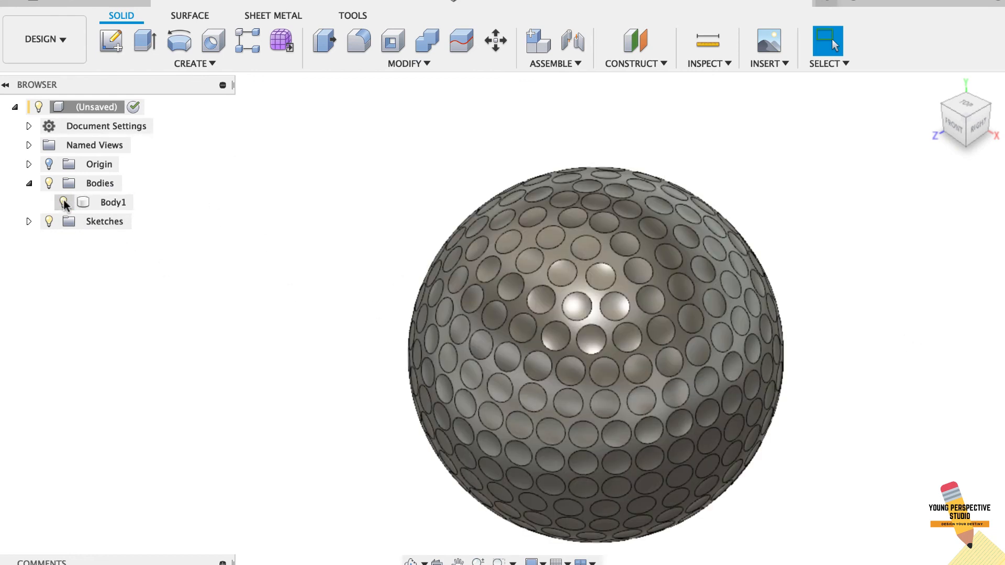
click(29, 183)
scroll(457, 280, down, 3)
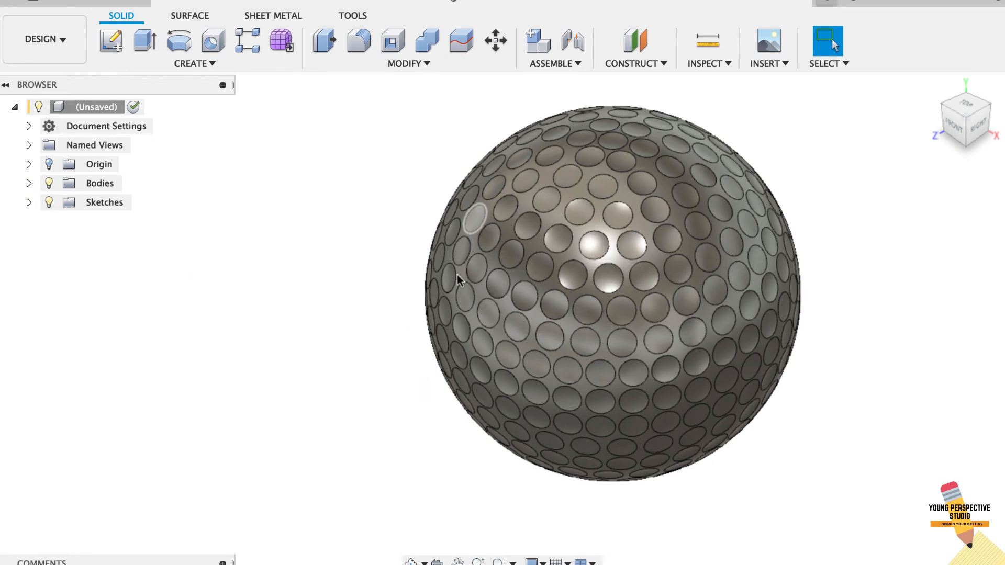
scroll(457, 280, down, 2)
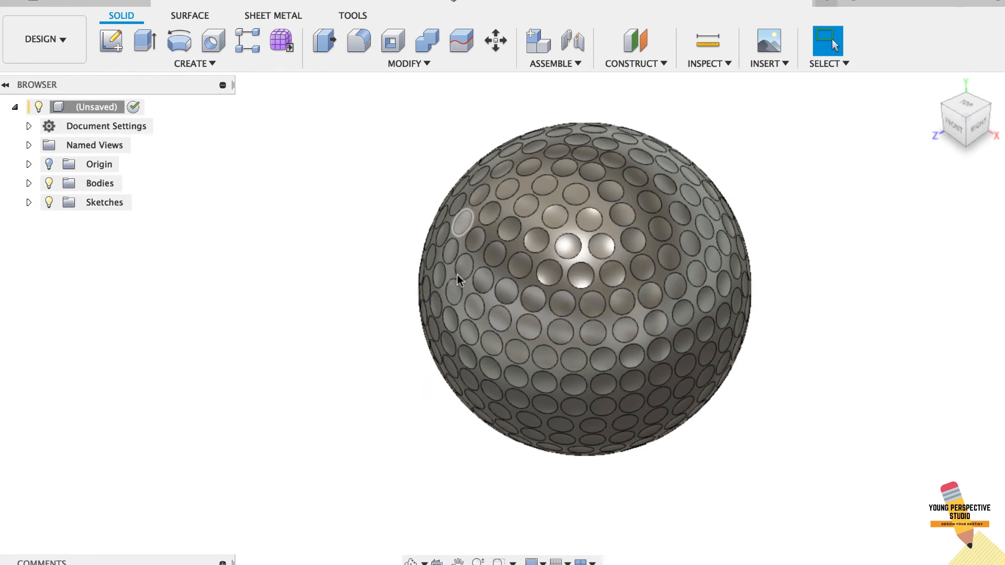
Open the appearance library and expand the Glossy category of the Paint materials
key(a)
scroll(841, 465, down, 3)
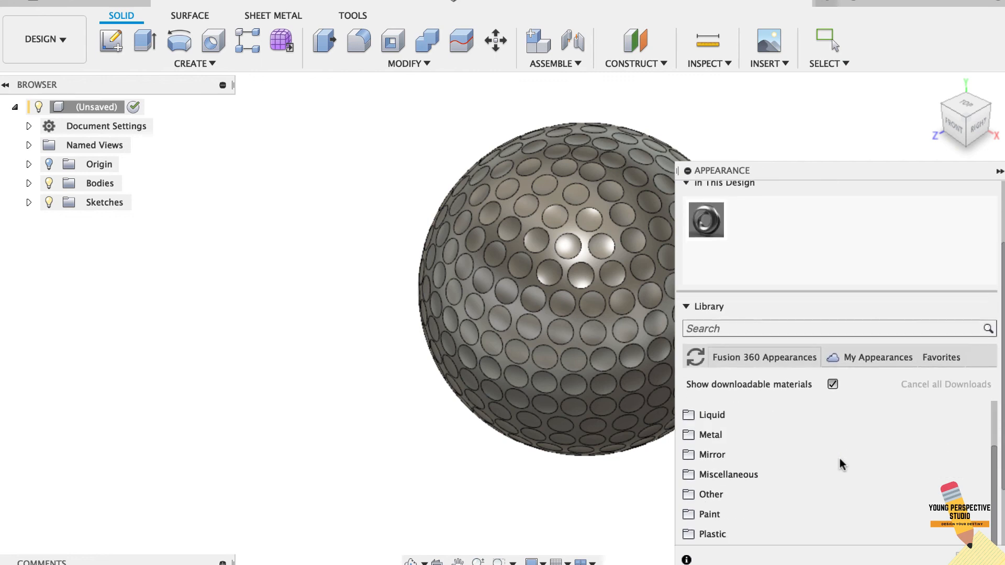
scroll(837, 474, down, 2)
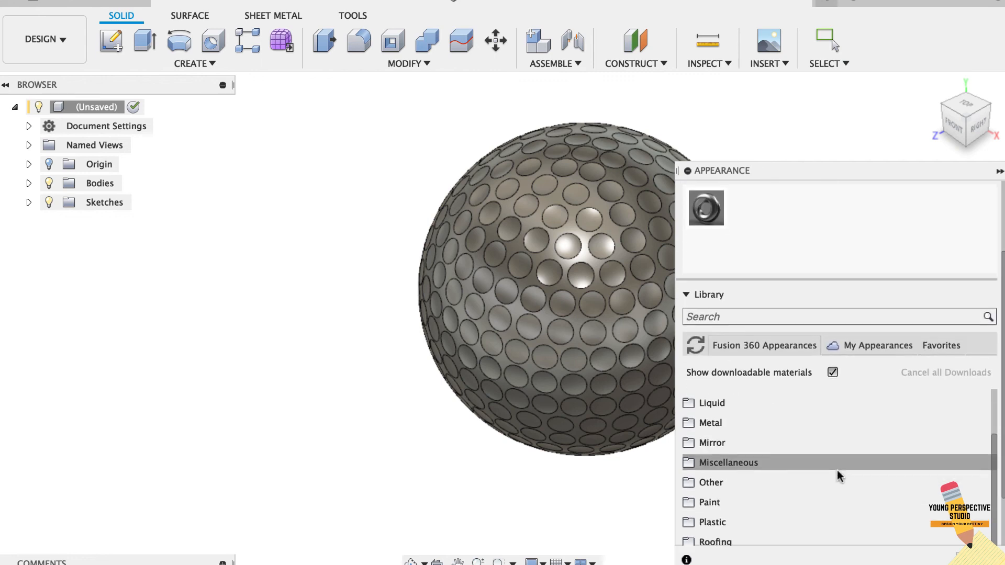
click(726, 472)
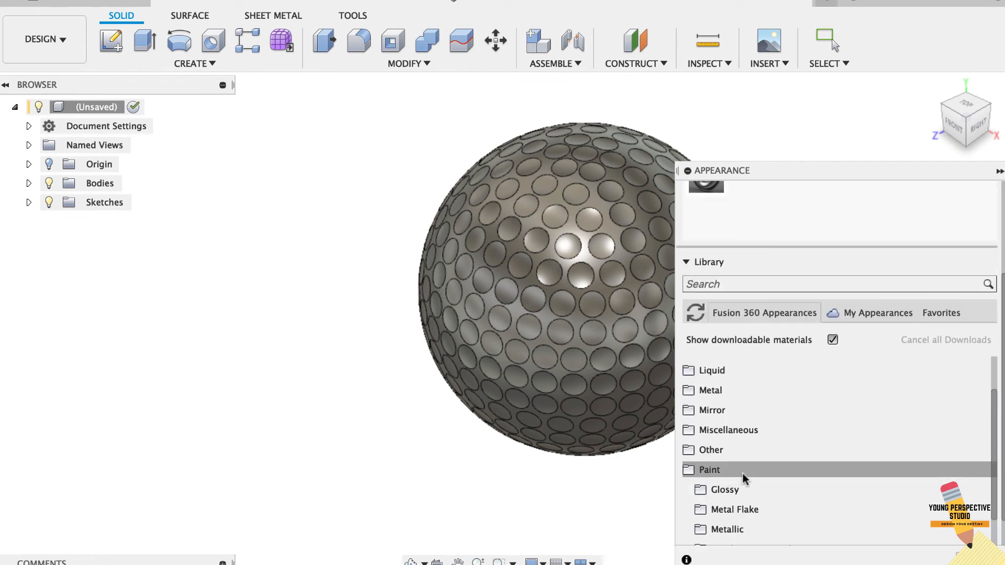
click(746, 384)
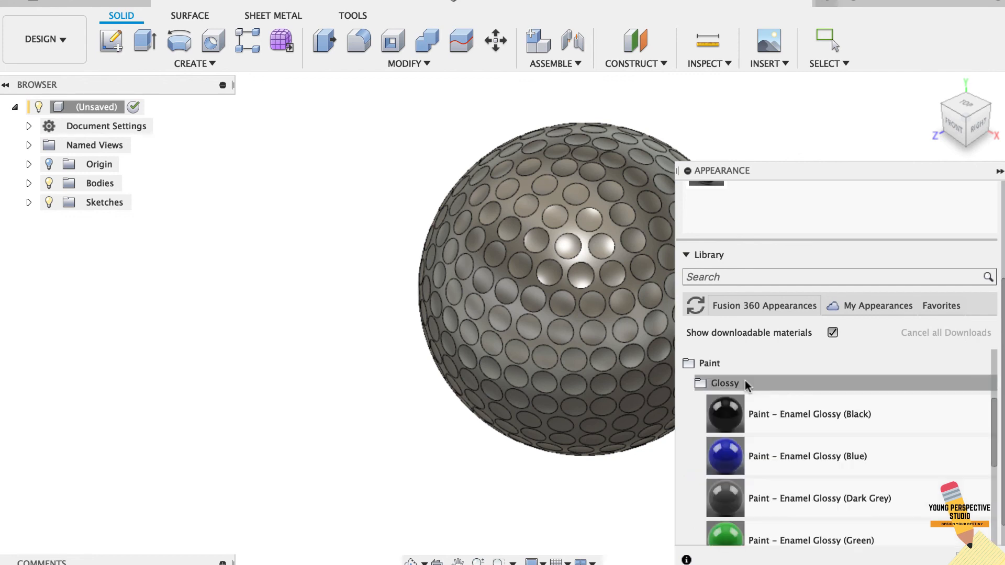
Try Paint - Enamel Glossy (Black) and another glossy enamel colour on the ball
drag(662, 415, 597, 370)
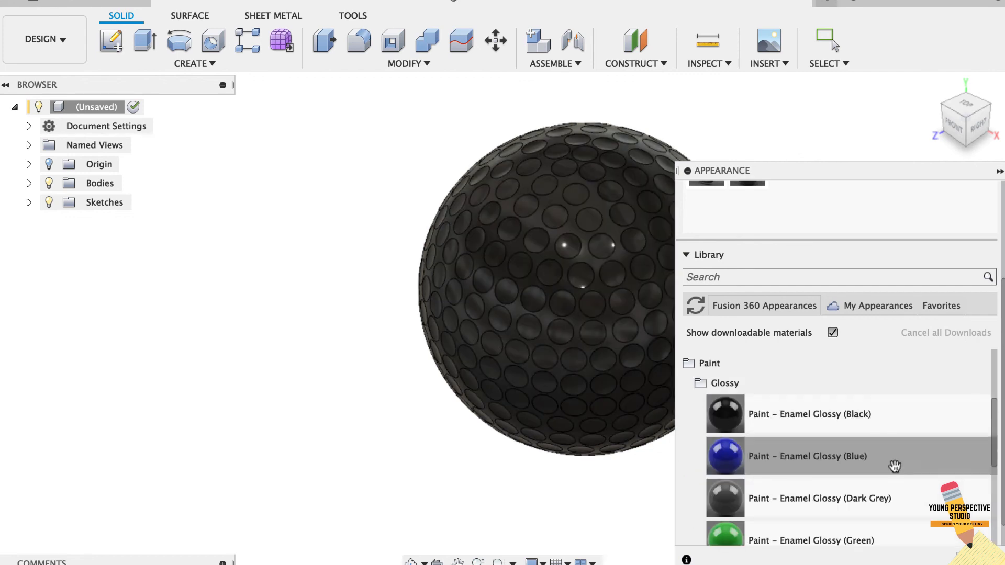
scroll(767, 492, down, 2)
drag(733, 471, 621, 375)
Apply the red glossy enamel paint to the whole ball and finish the appearance settings
drag(725, 539, 577, 309)
click(970, 558)
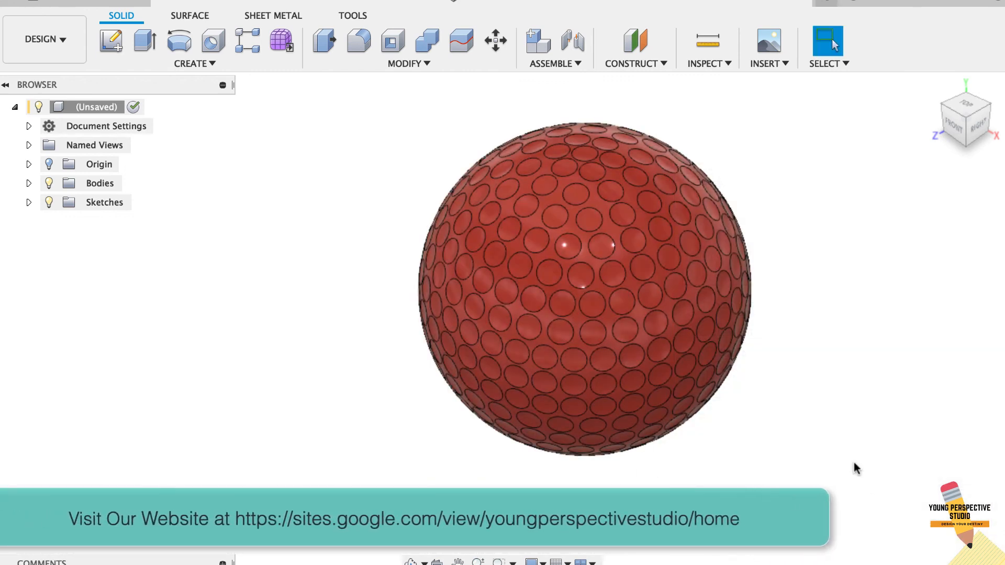